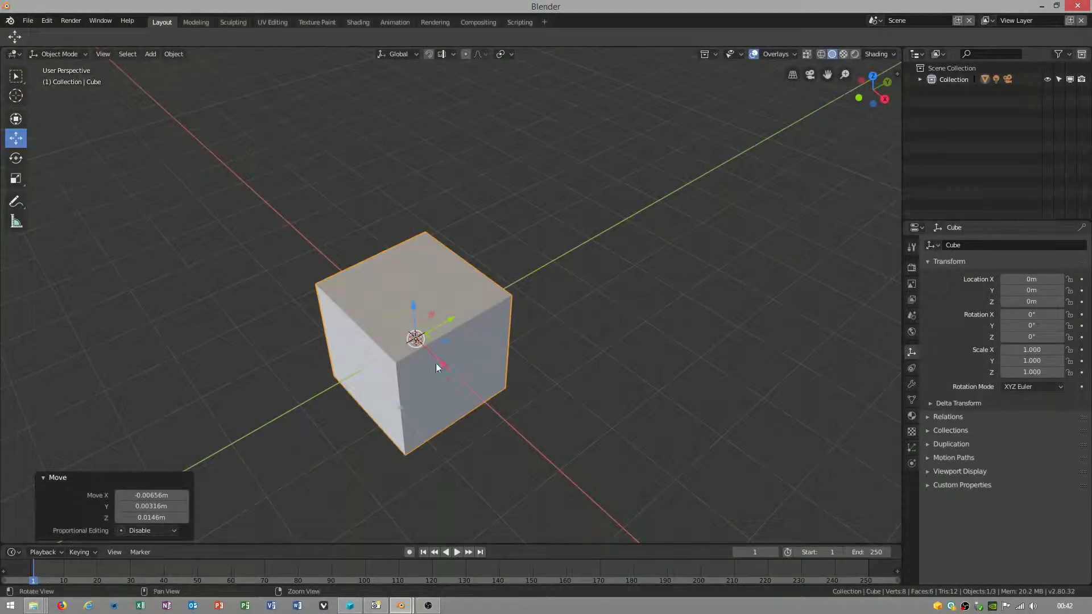
- Load factory settings from the File menu and confirm, restoring the default cube scene
middle_drag(367, 319, 441, 305)
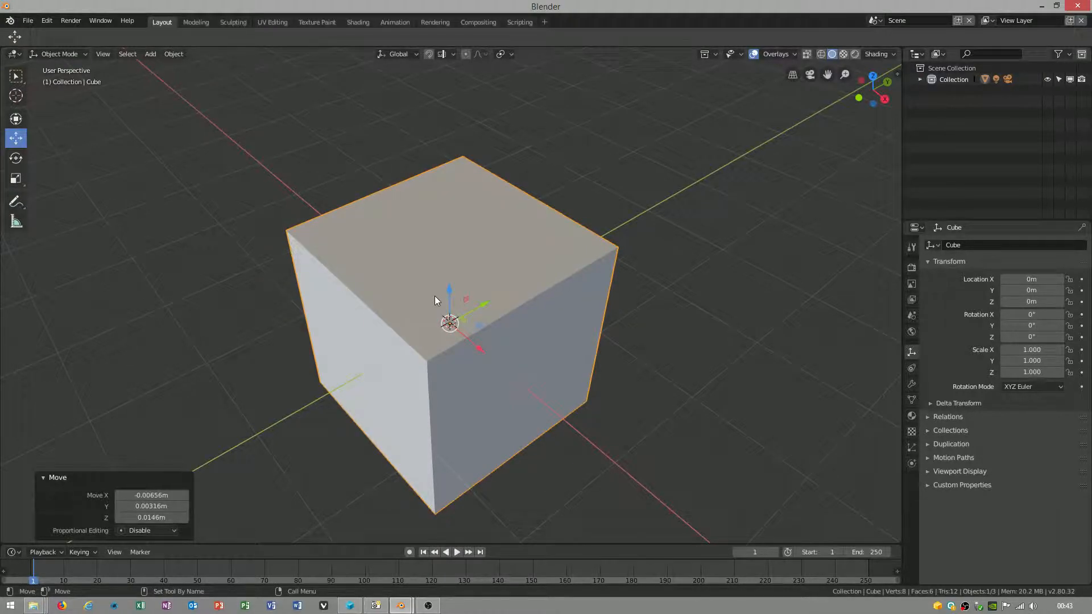
mouse_move(434, 296)
middle_down()
mouse_move(404, 261)
mouse_move(430, 321)
middle_up()
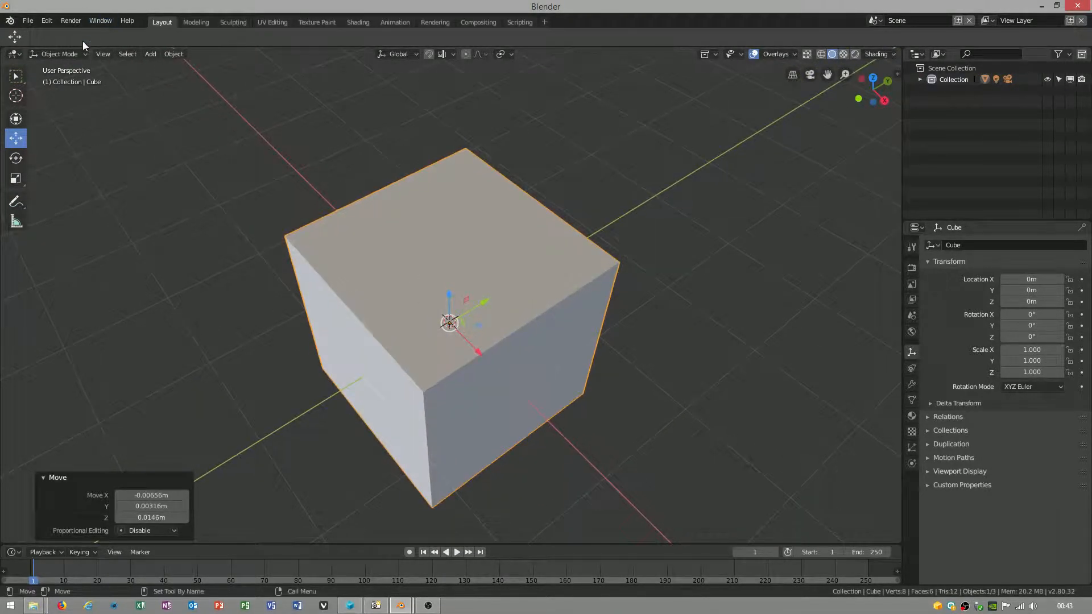
click(35, 24)
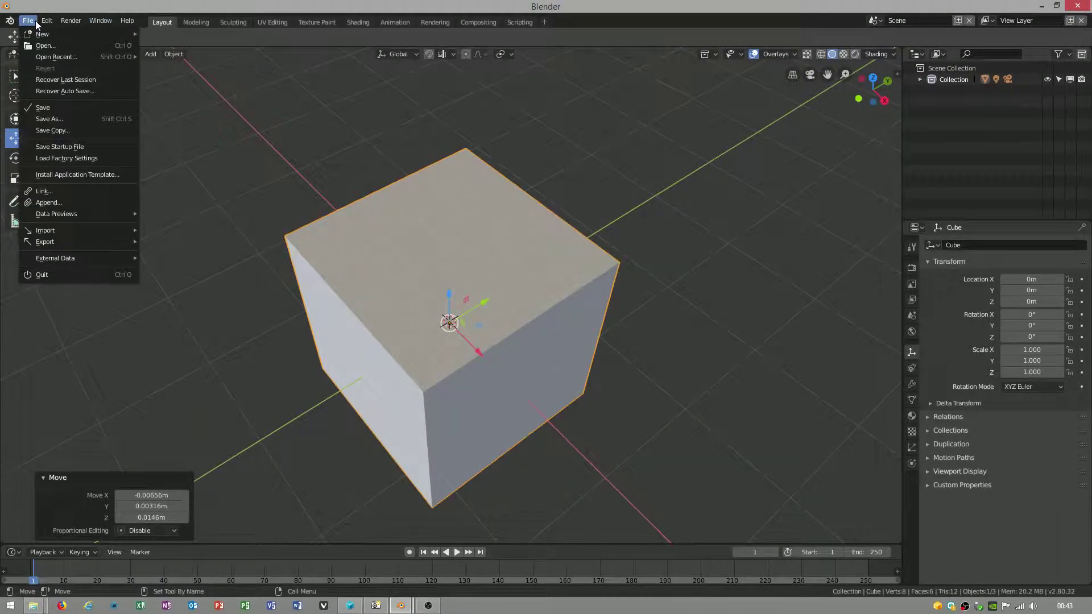
click(72, 158)
click(73, 158)
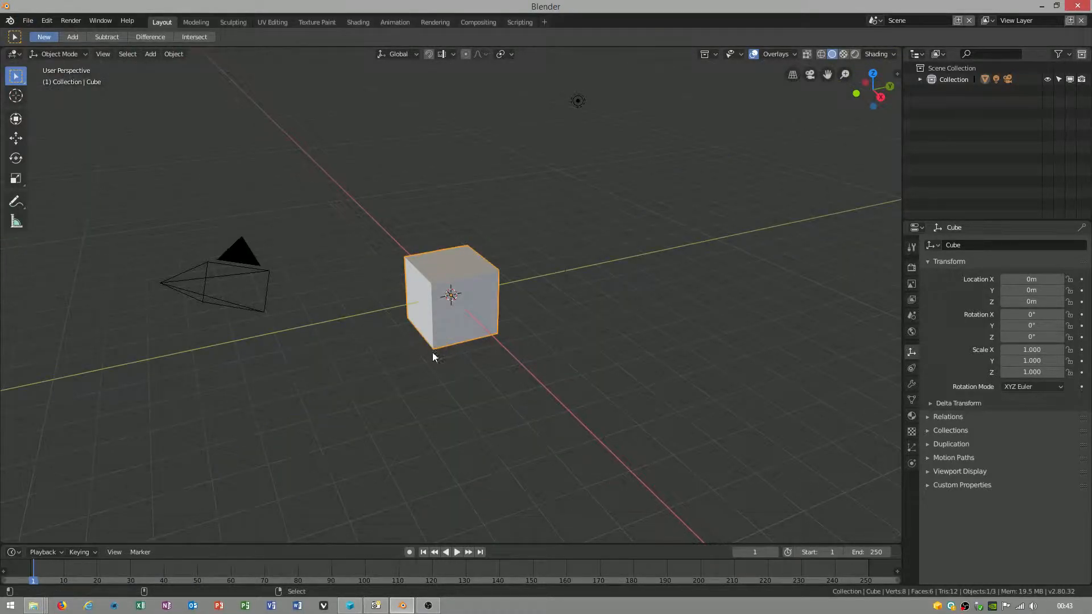
middle_drag(432, 352, 402, 345)
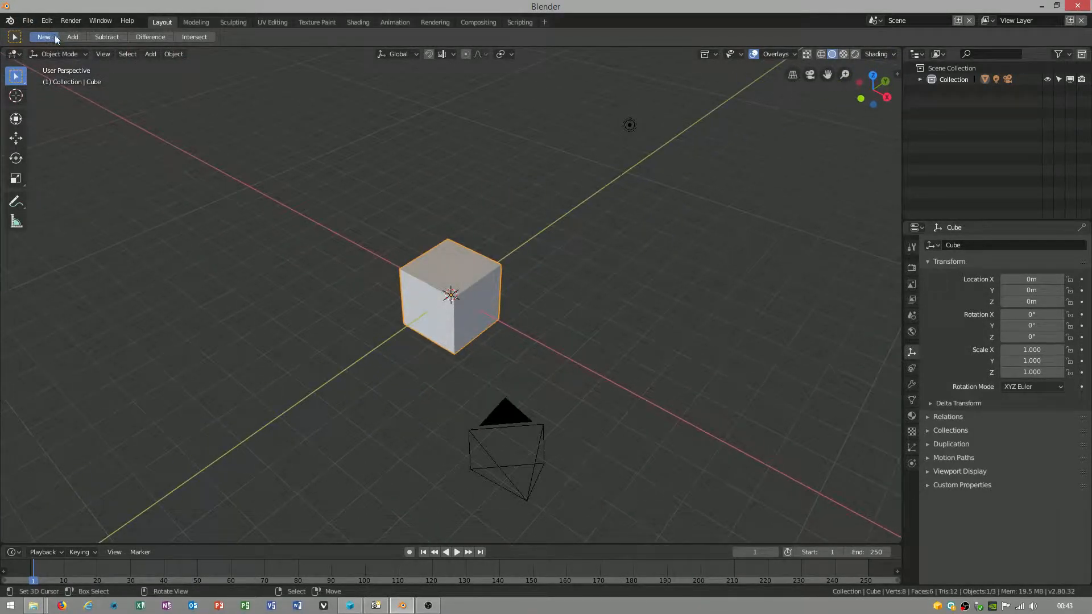
scroll(433, 287, up, 4)
- Choose the Autodesk Maya Keyboard Layout keymap preset in the Input preferences
click(47, 21)
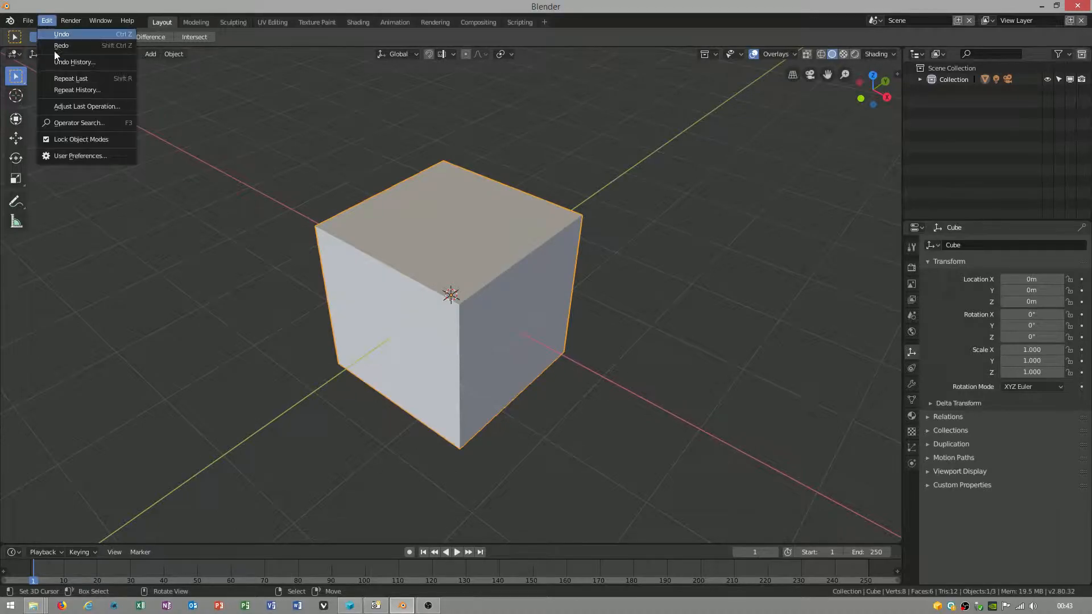
click(90, 154)
click(147, 36)
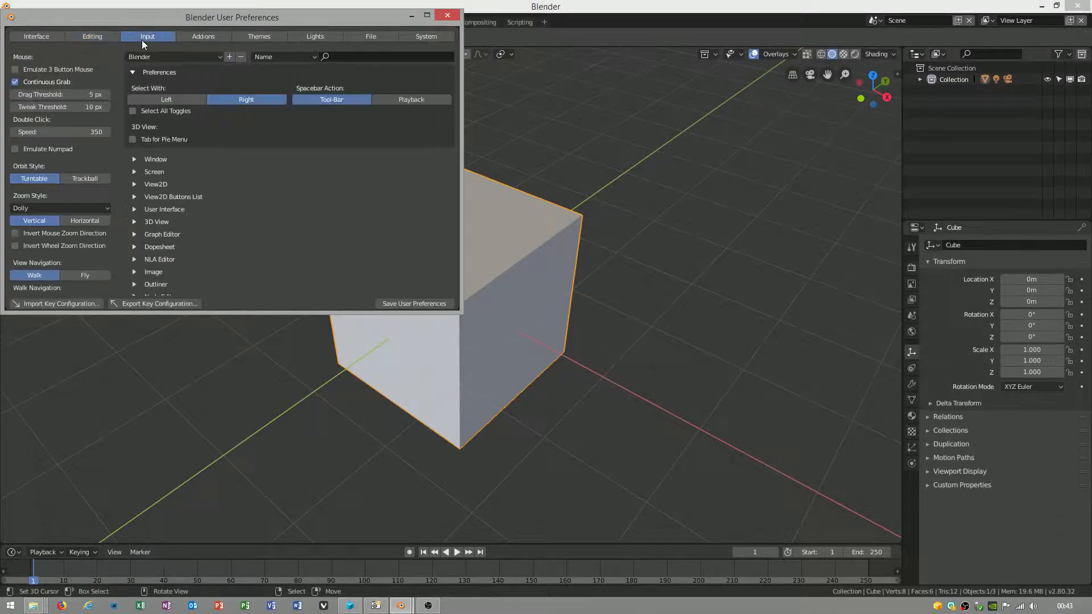
click(184, 57)
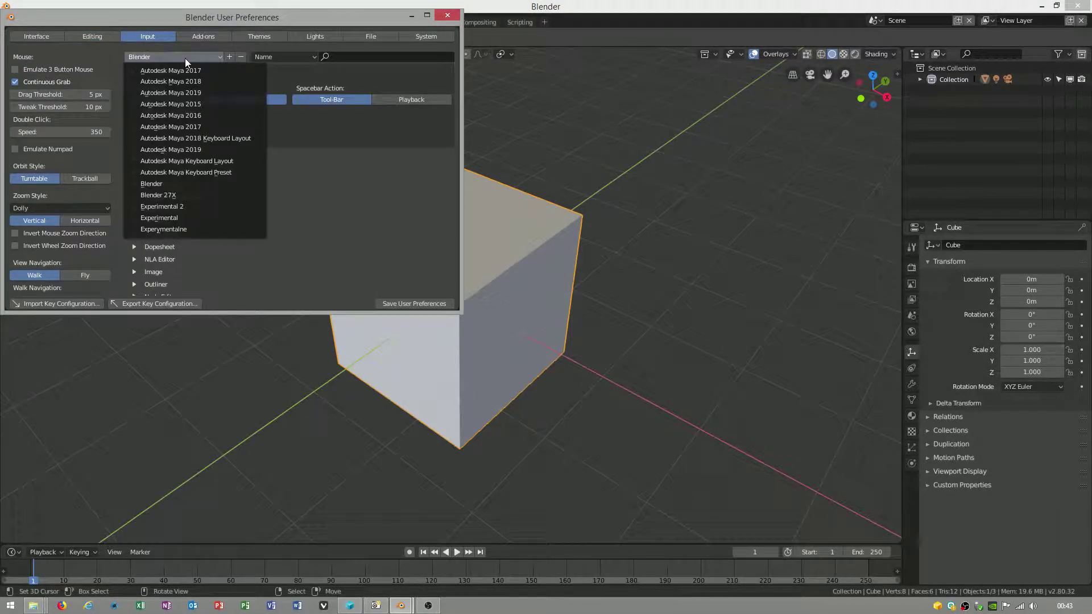
click(201, 164)
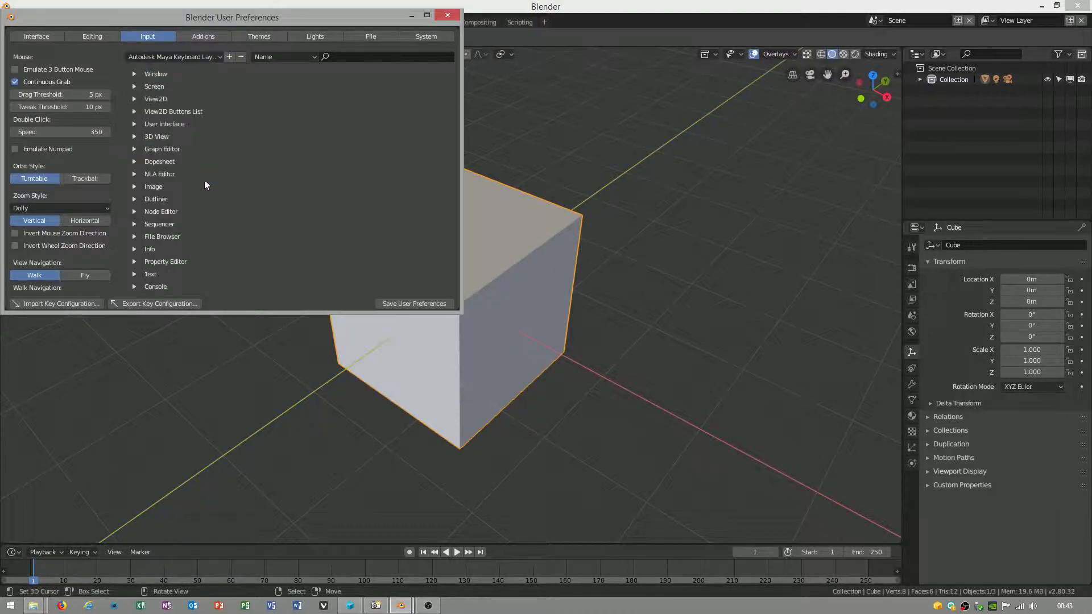
mouse_move(381, 374)
alt+mouse_down()
mouse_move(523, 296)
mouse_move(372, 294)
alt+mouse_up()
- Try the move, rotate and scale tools on the cube with the W/E/R shortcuts
key(w)
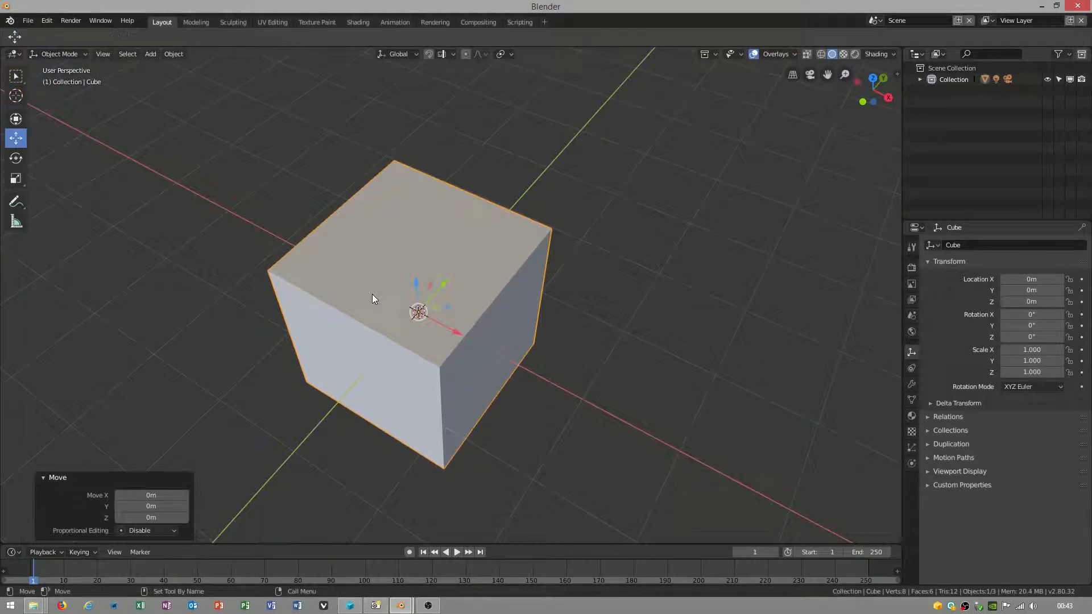
key(e)
key(r)
key(e)
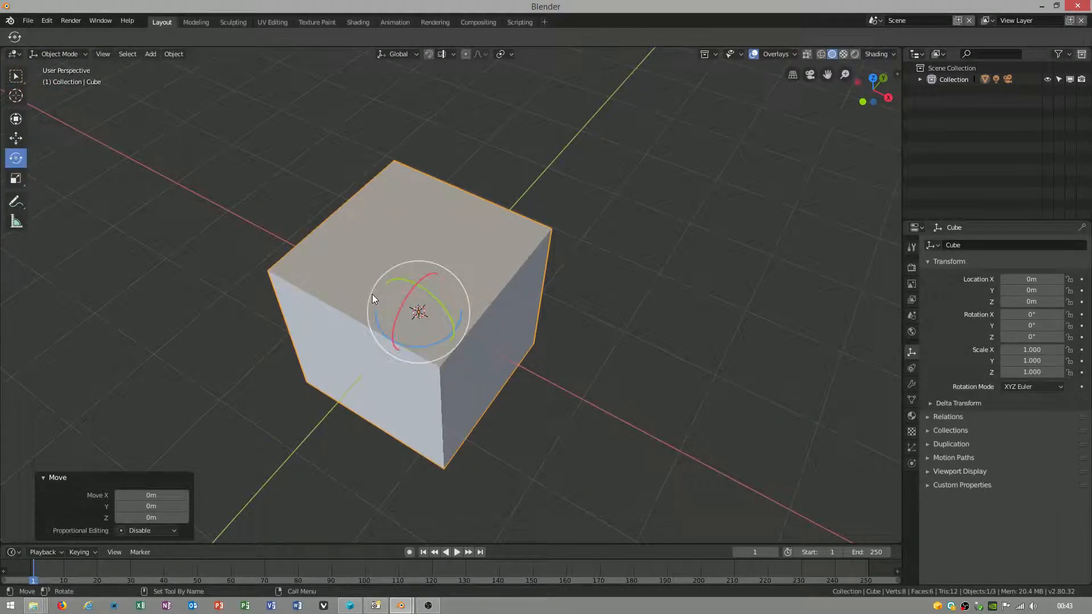
key(r)
scroll(372, 295, up, 3)
scroll(379, 298, up, 2)
key(w)
scroll(380, 299, down, 2)
scroll(378, 299, down, 2)
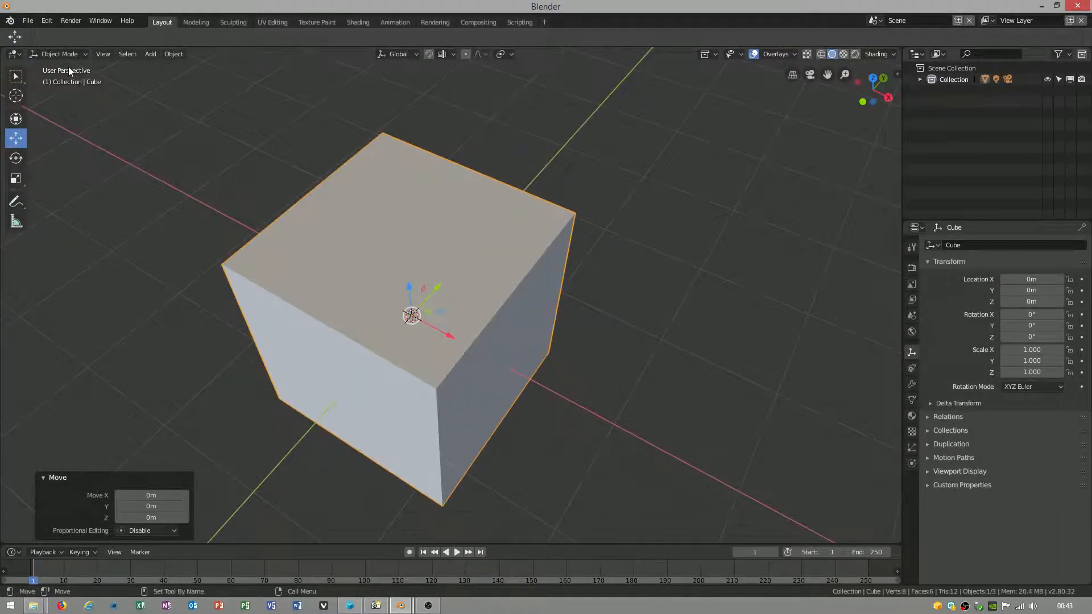
- Enter Edit Mode with face select enabled and pick individual cube faces with the move gizmo
click(58, 54)
click(64, 83)
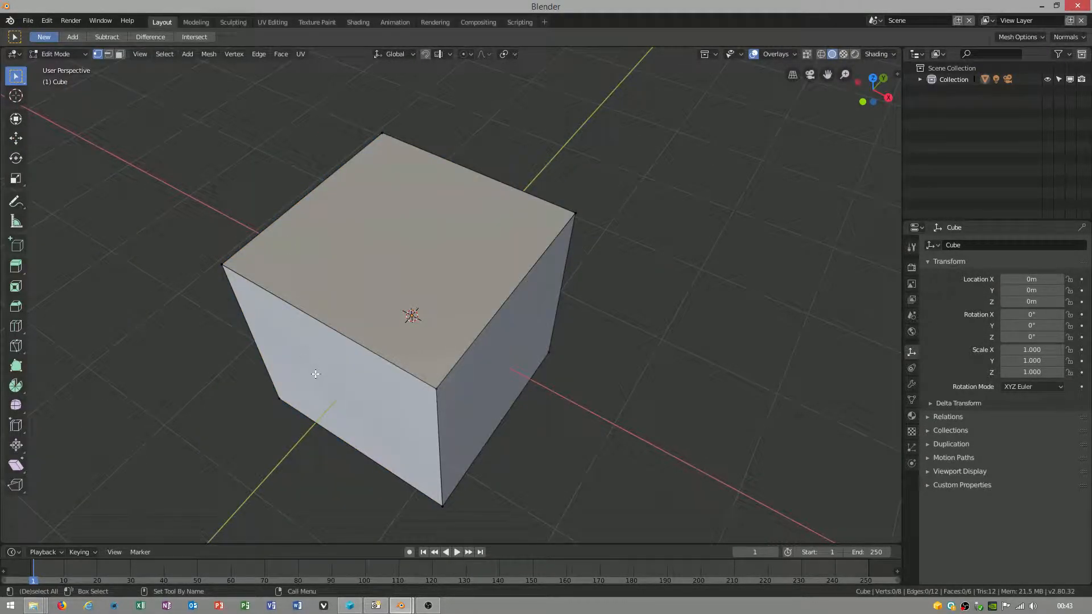
key(a)
click(118, 54)
click(503, 355)
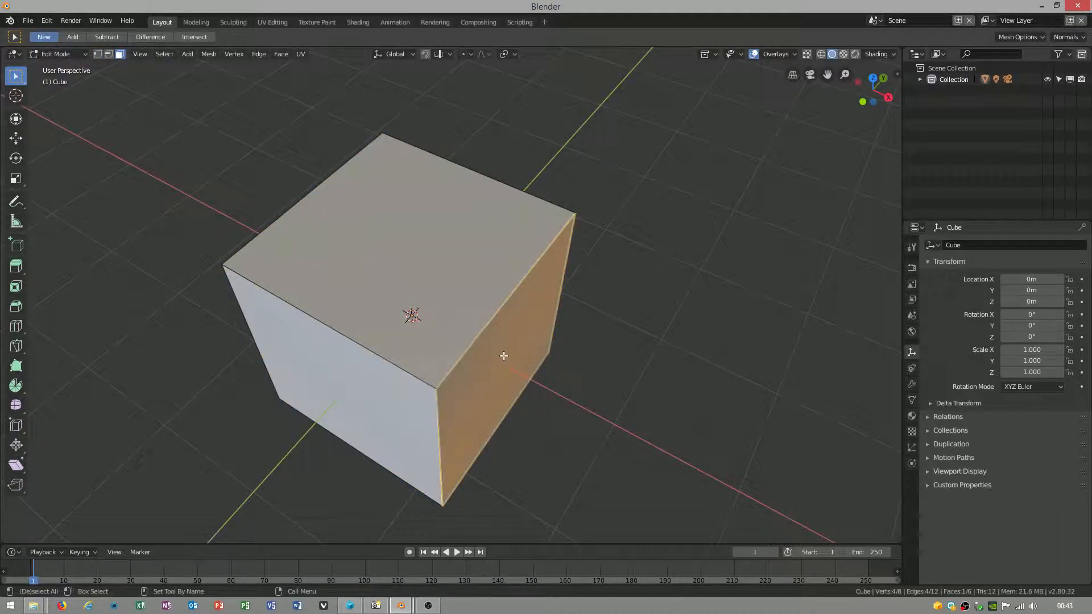
key(shift+space)
key(g)
click(426, 281)
click(358, 402)
click(470, 385)
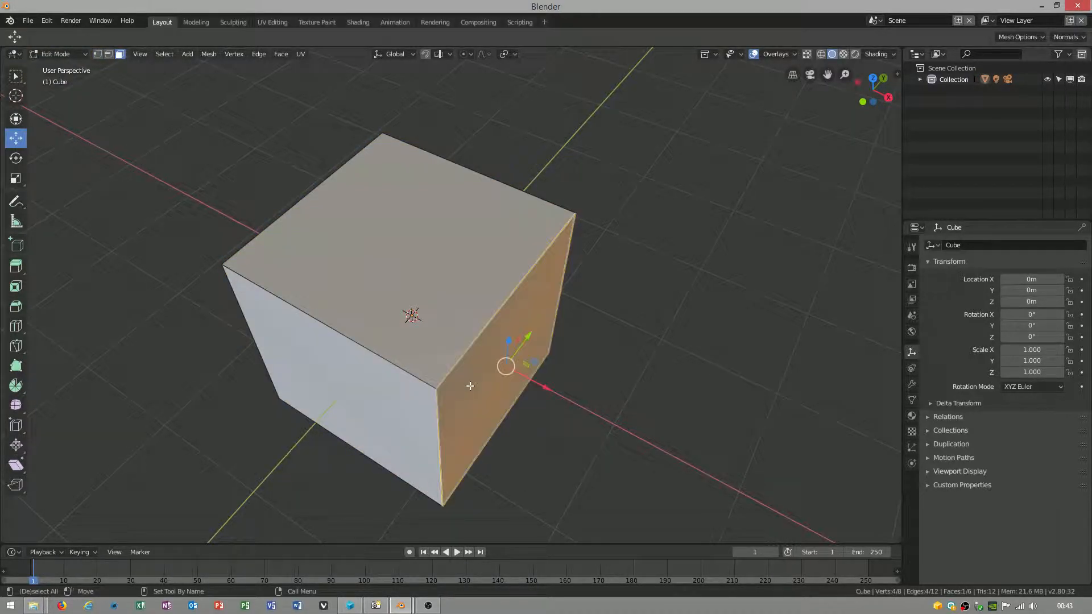
middle_drag(470, 386, 400, 333)
click(381, 335)
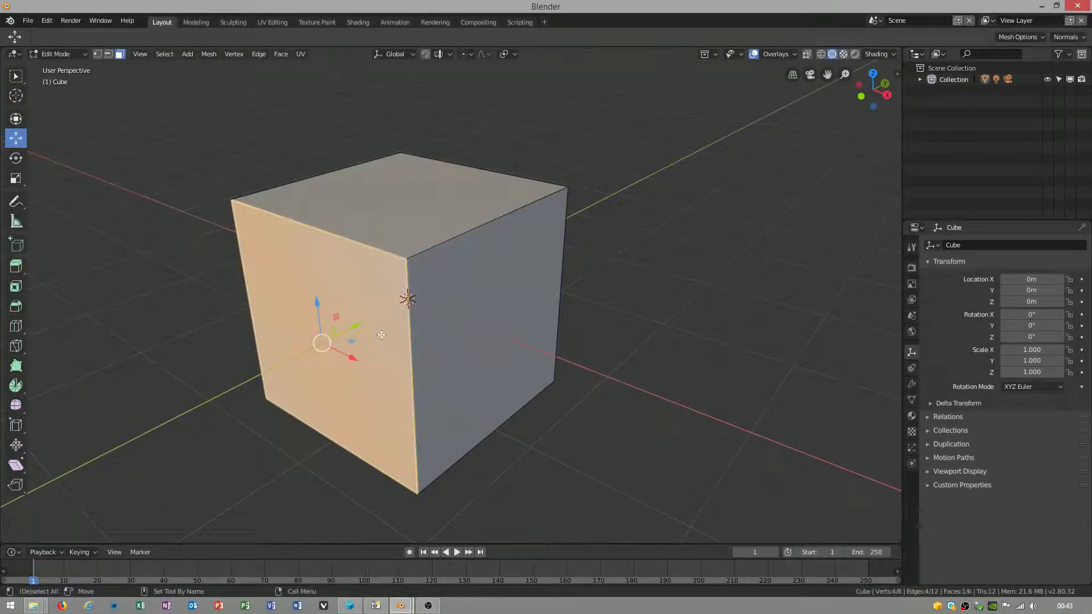
- Cycle rotate, scale and move on the selected face, then select further cube faces
key(shift+space)
key(r)
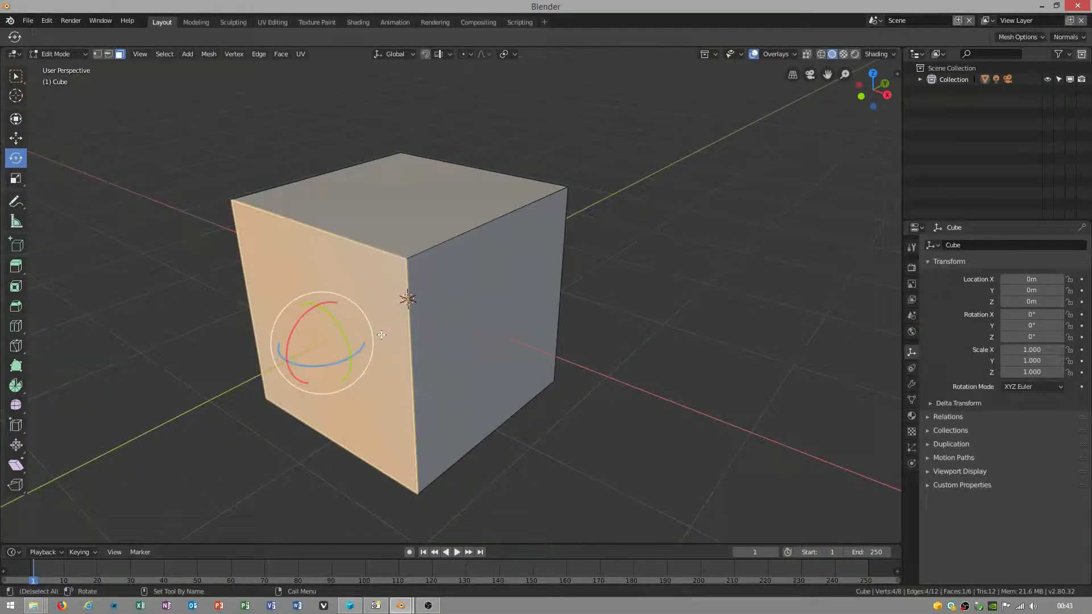
key(shift+space)
key(s)
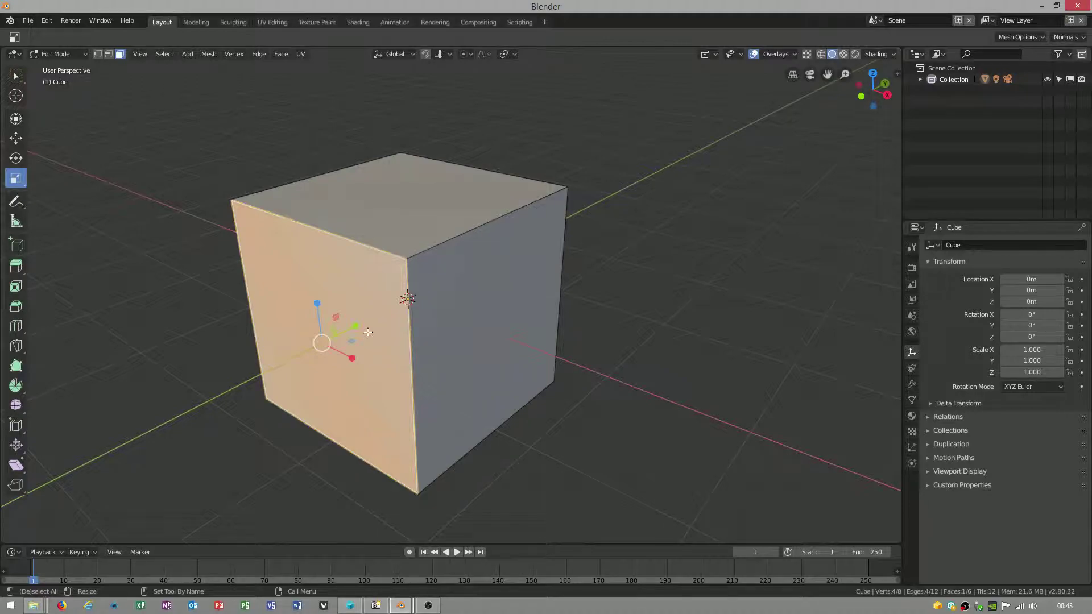
key(shift+space)
key(g)
scroll(363, 337, up, 3)
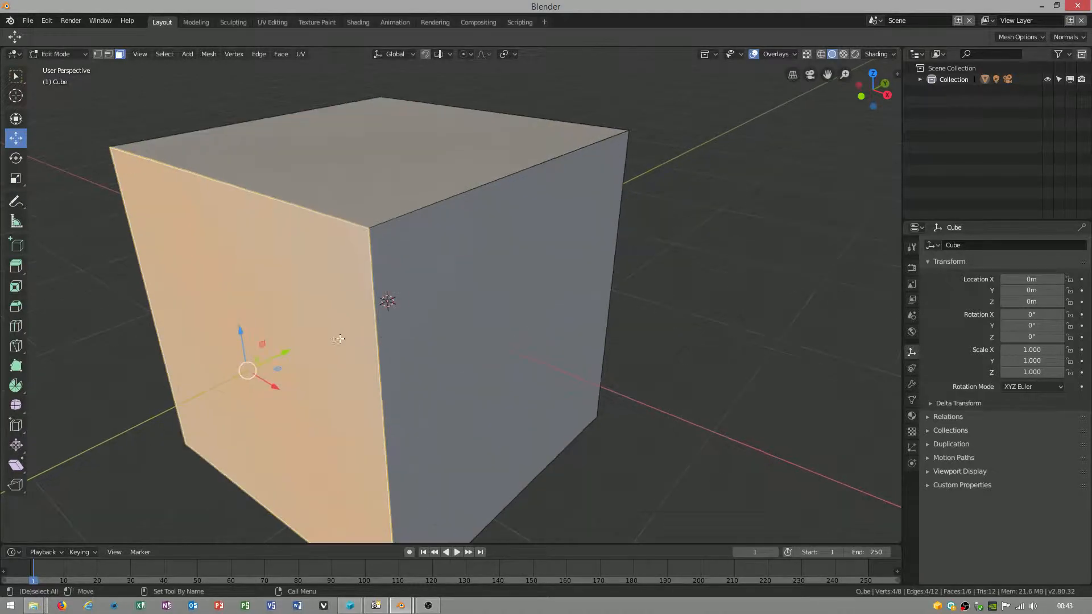
scroll(350, 345, down, 4)
click(467, 295)
click(443, 208)
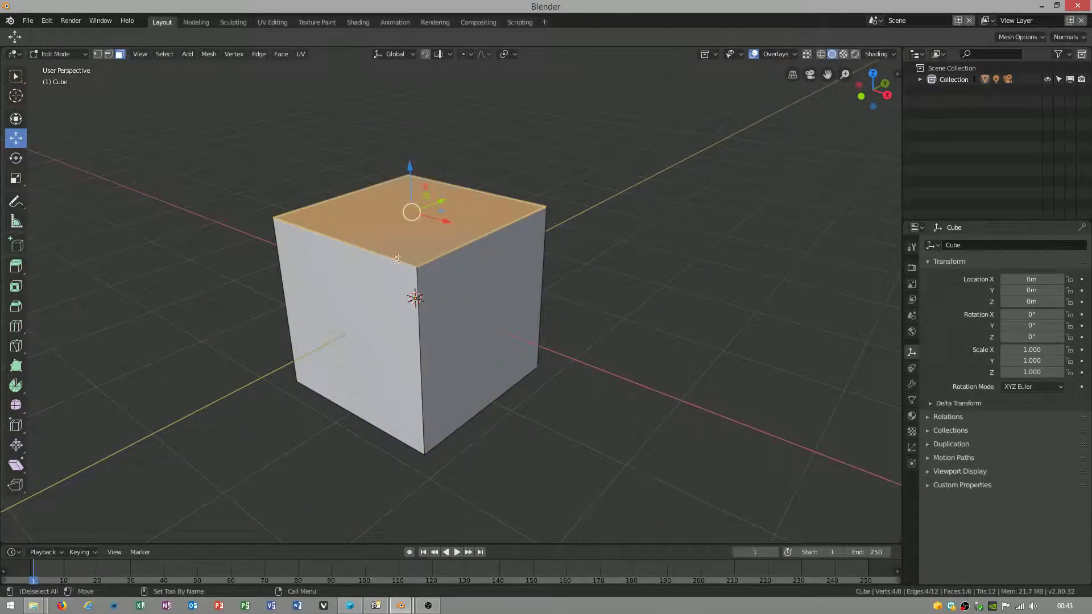
click(371, 332)
click(527, 356)
click(393, 358)
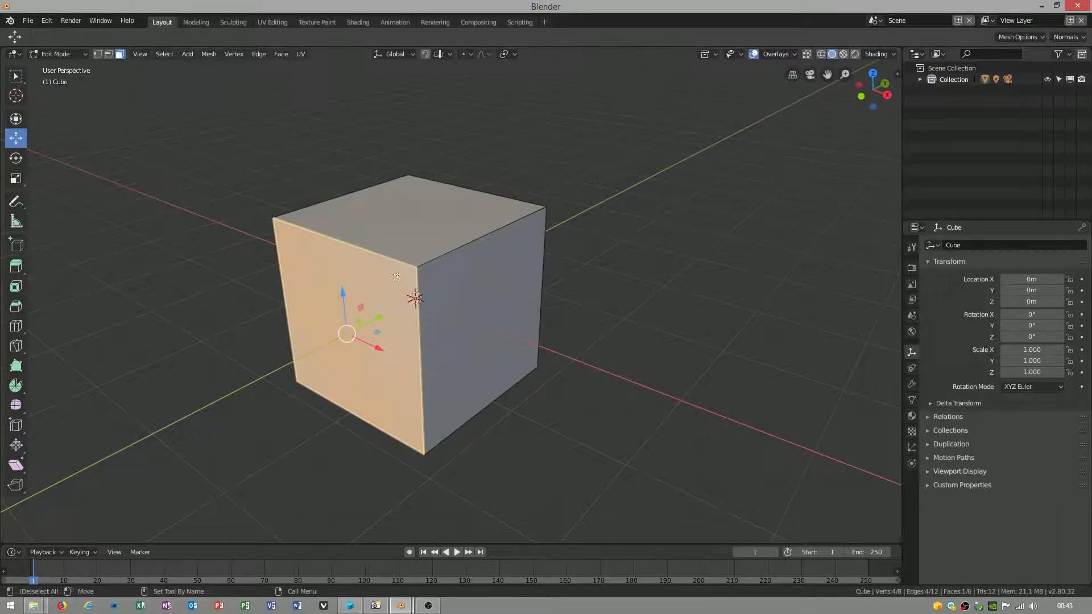
mouse_move(397, 277)
middle_down()
mouse_move(515, 339)
mouse_move(462, 325)
middle_up()
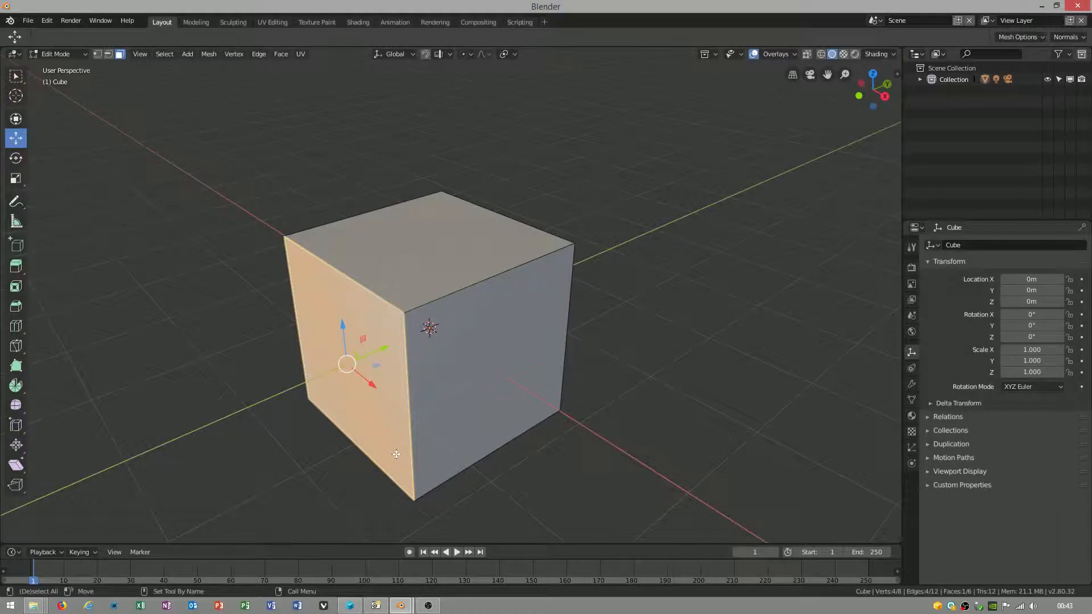
mouse_move(34, 605)
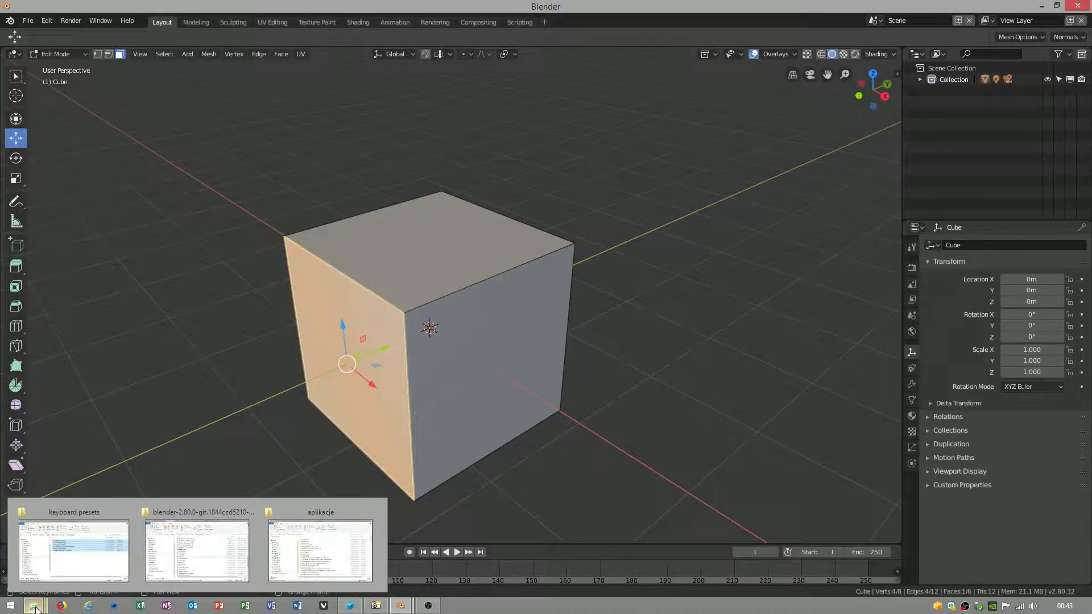
- Show the keyboard presets folder in Explorer and select all seven Maya preset files
click(73, 551)
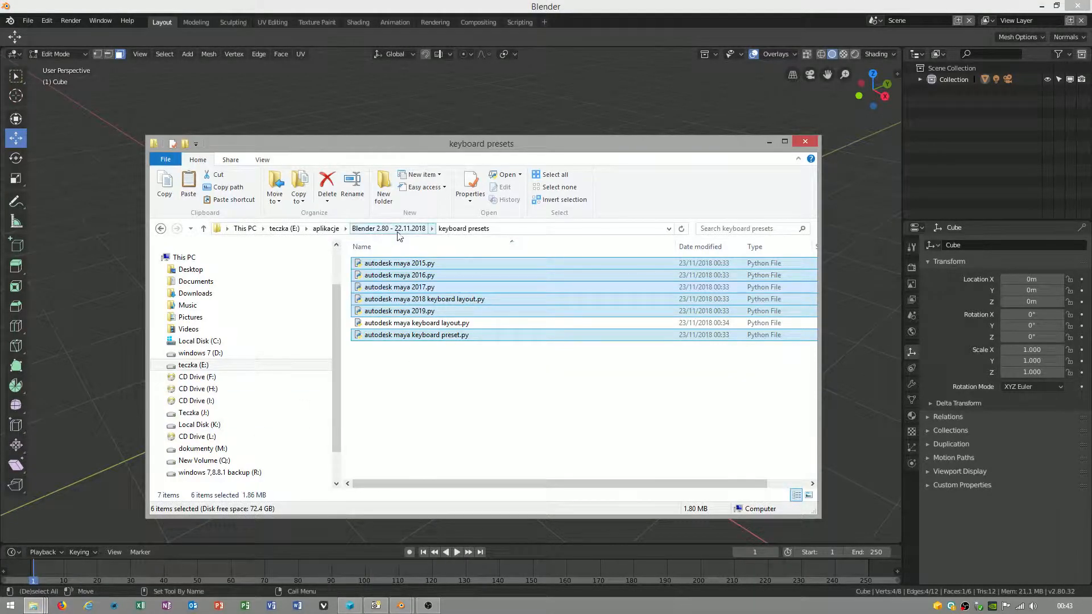
click(388, 229)
double_click(398, 277)
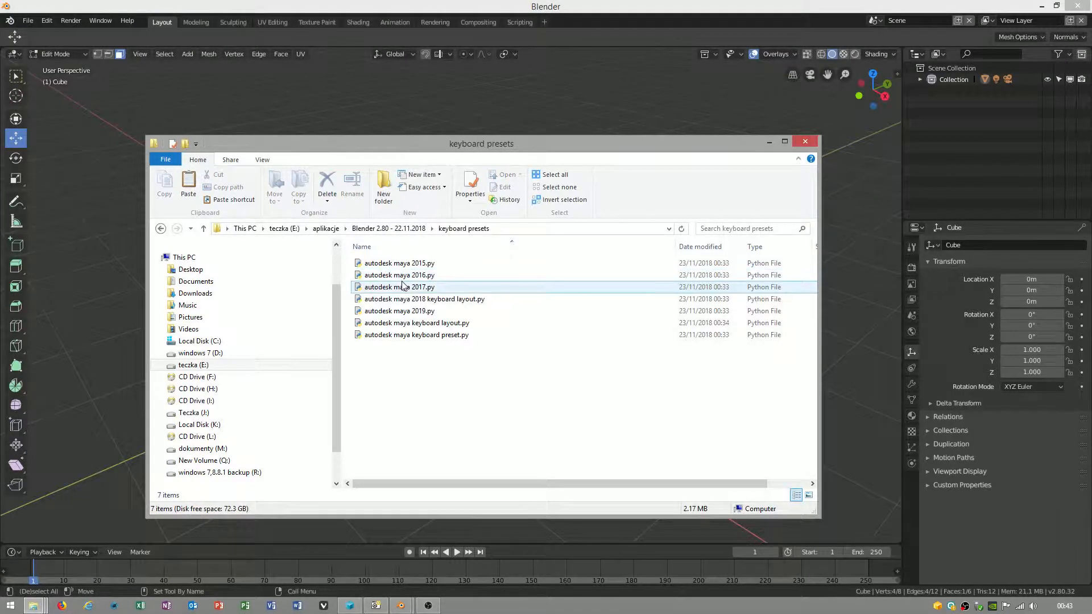
drag(412, 389, 412, 251)
right_click(416, 275)
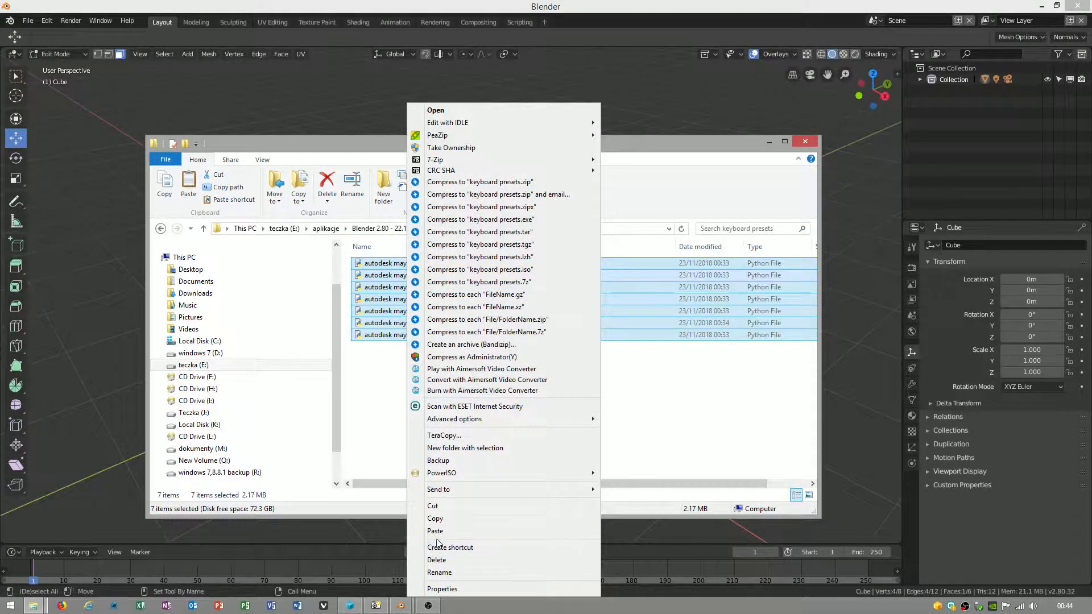
- Copy the selected preset files and browse up into the windows64 build's 2.80 folder
click(435, 519)
click(512, 402)
click(388, 229)
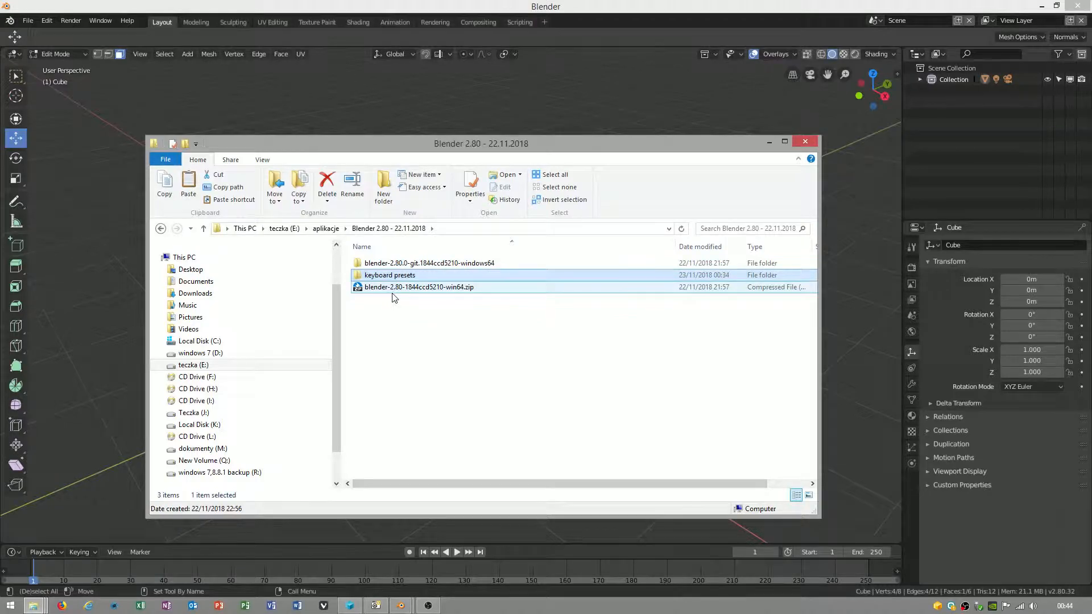
double_click(406, 264)
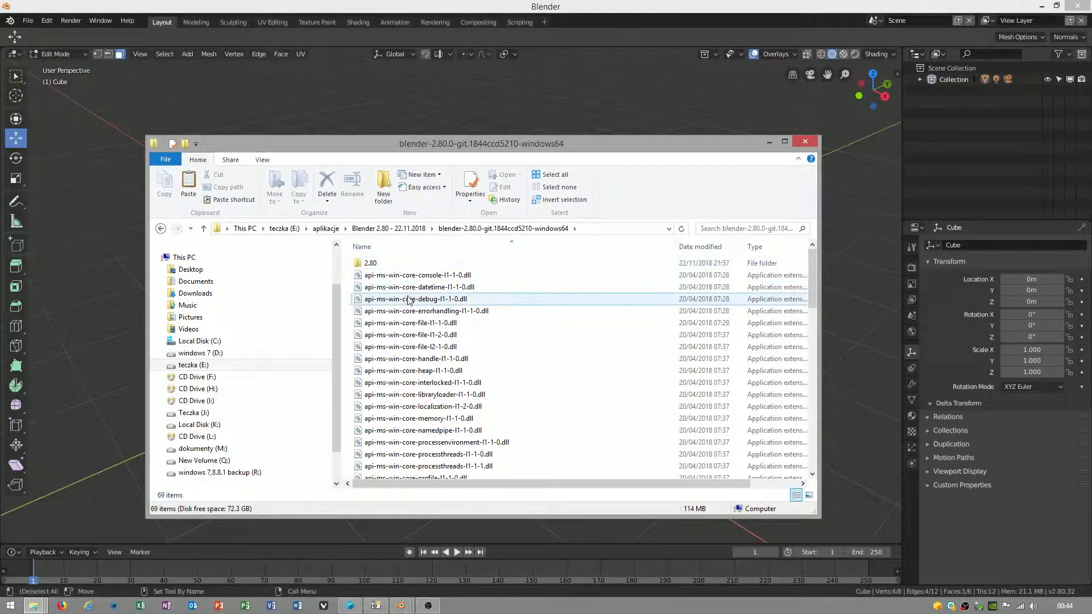
scroll(410, 308, down, 5)
scroll(413, 342, down, 3)
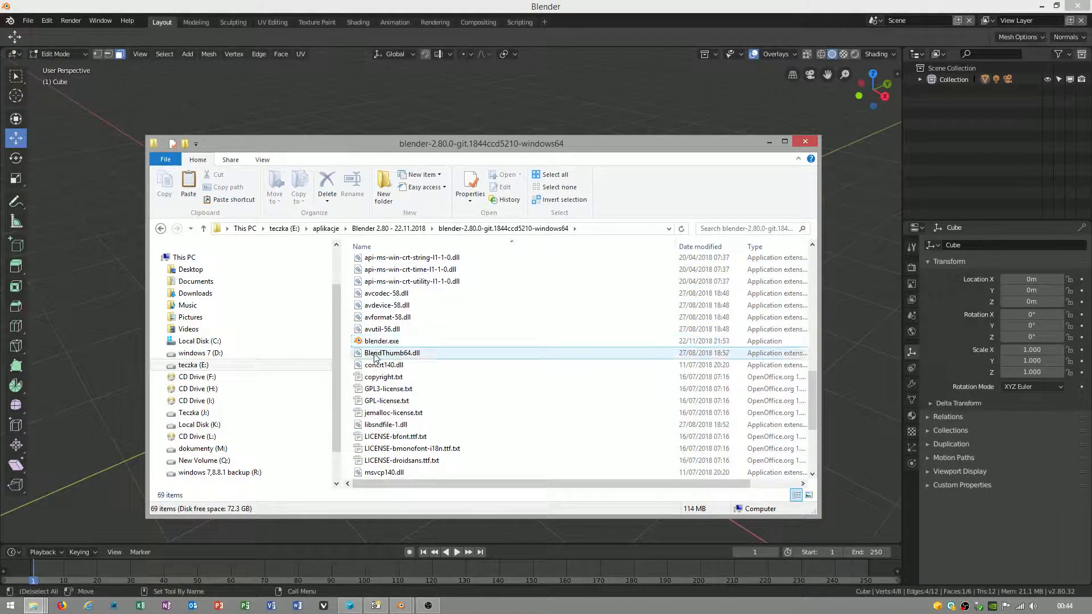
scroll(410, 341, up, 8)
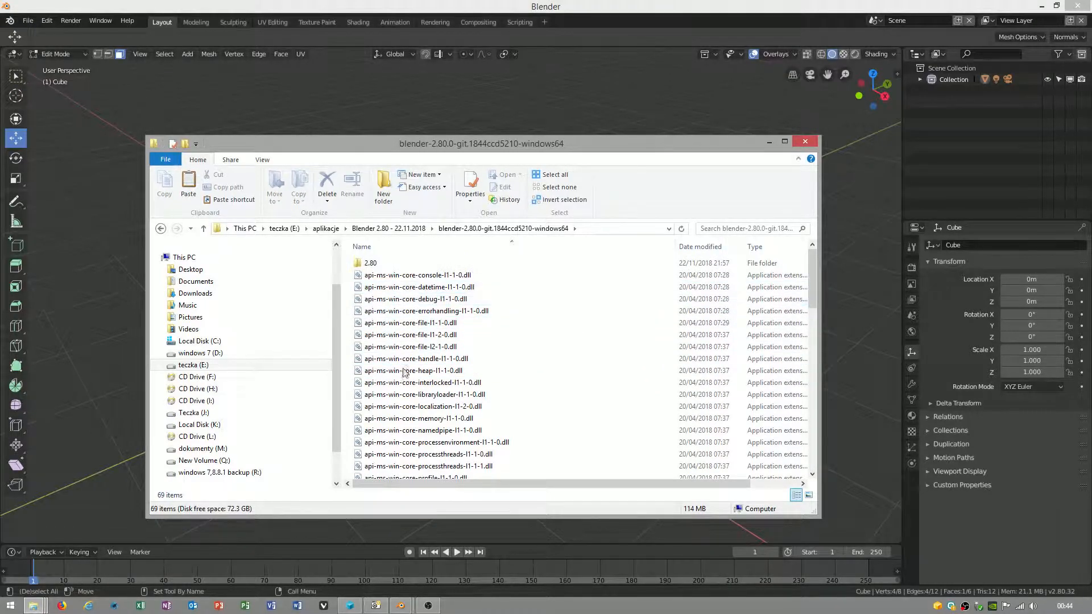
scroll(401, 367, down, 5)
scroll(402, 393, down, 3)
scroll(398, 400, up, 2)
scroll(398, 384, up, 6)
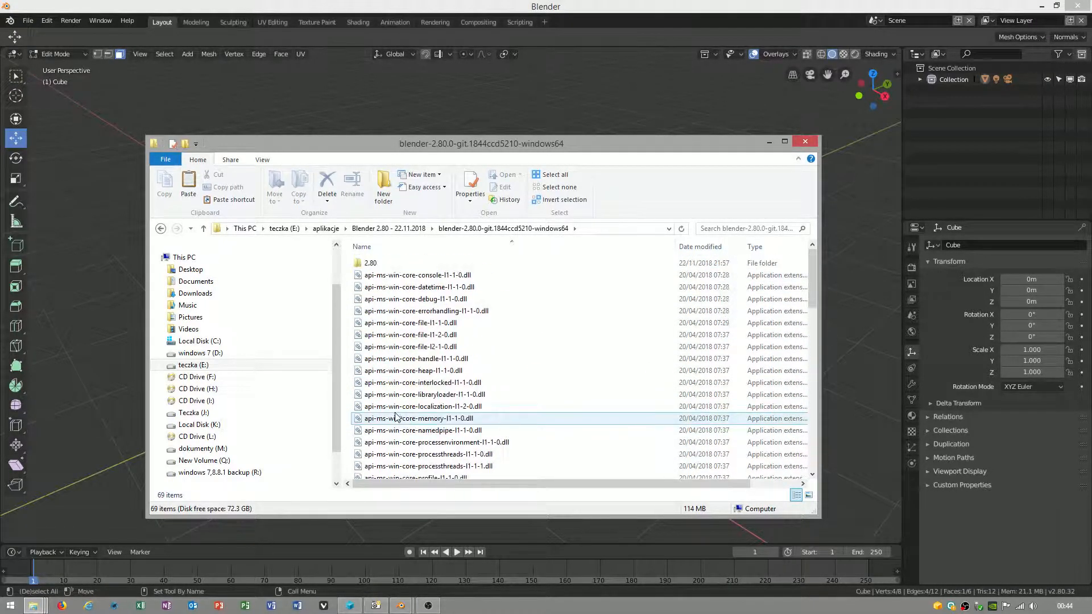
click(375, 263)
double_click(378, 264)
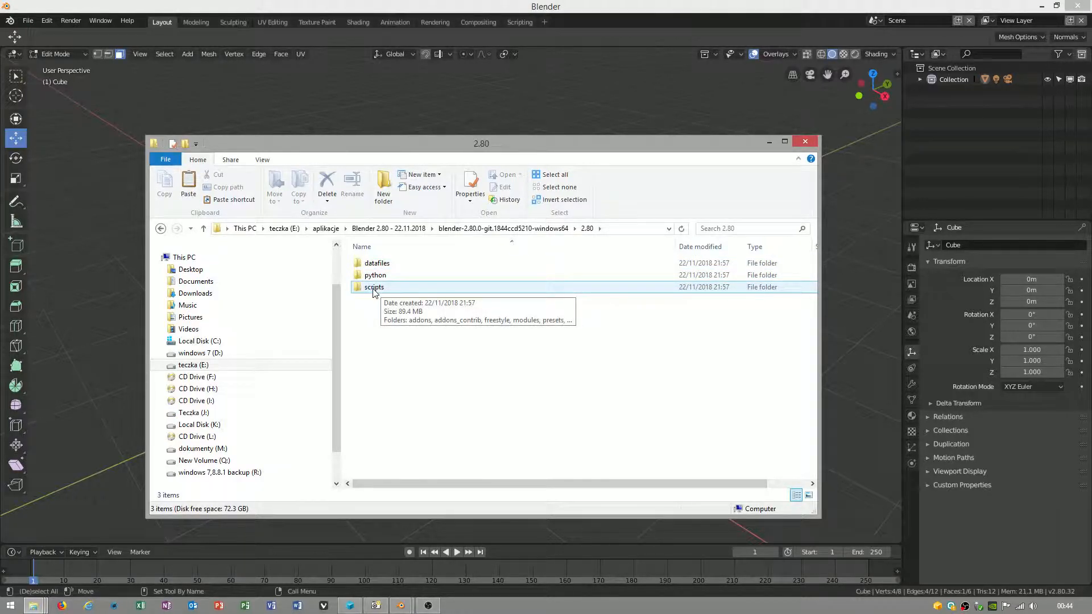
- Browse scripts > presets > keyconfig > keymap_data, then go back up to presets
double_click(374, 288)
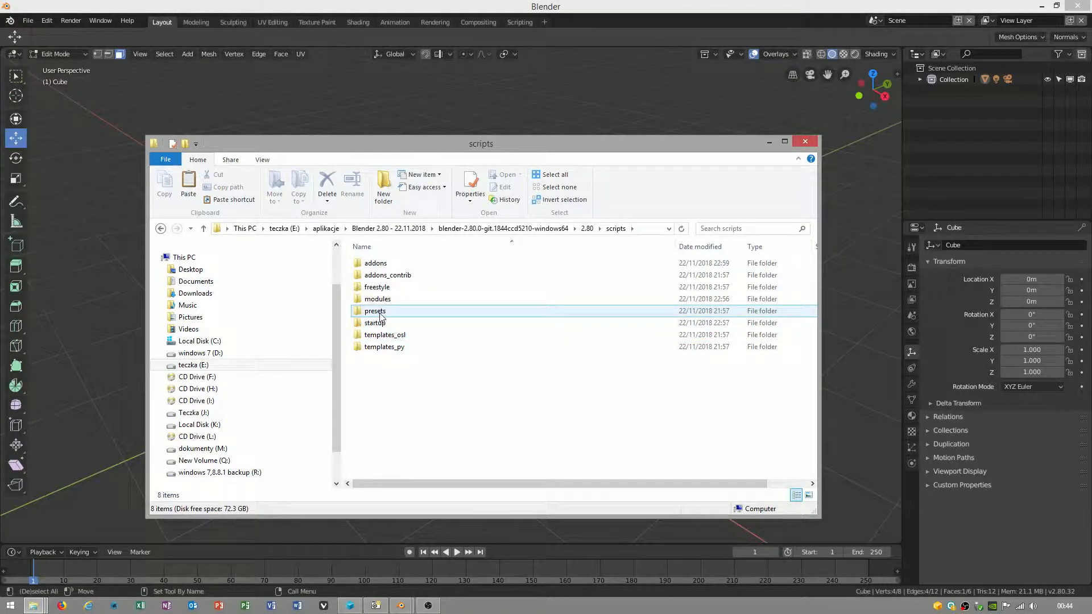
double_click(376, 310)
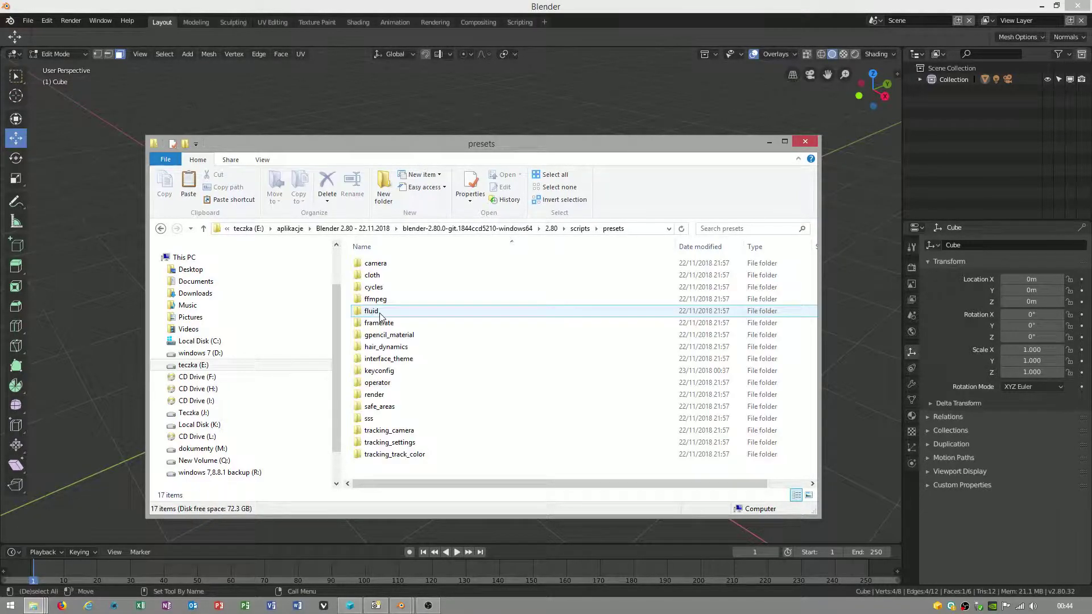
double_click(378, 370)
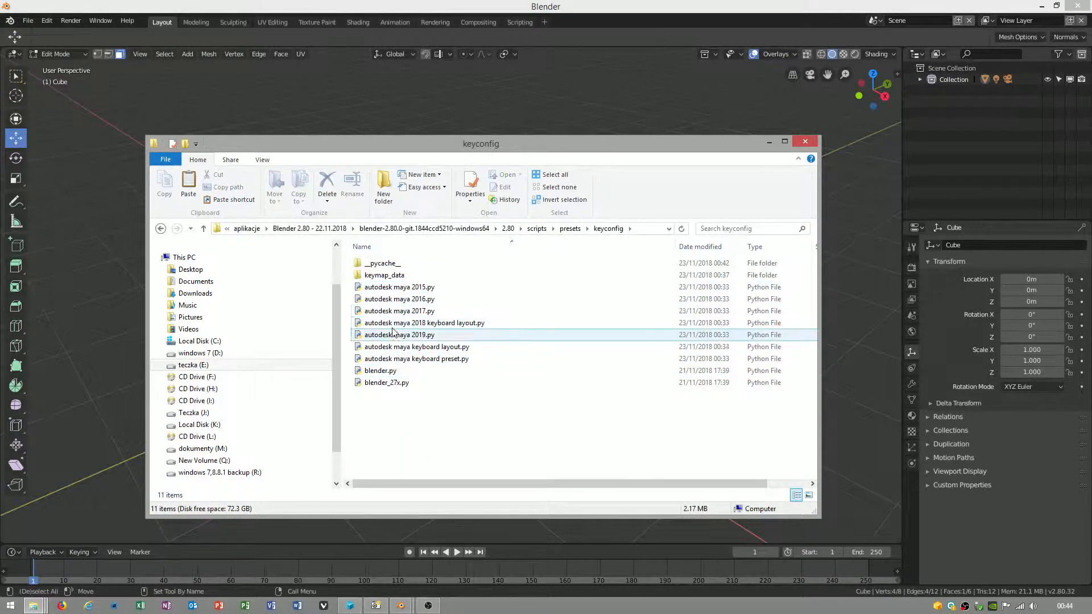
double_click(383, 275)
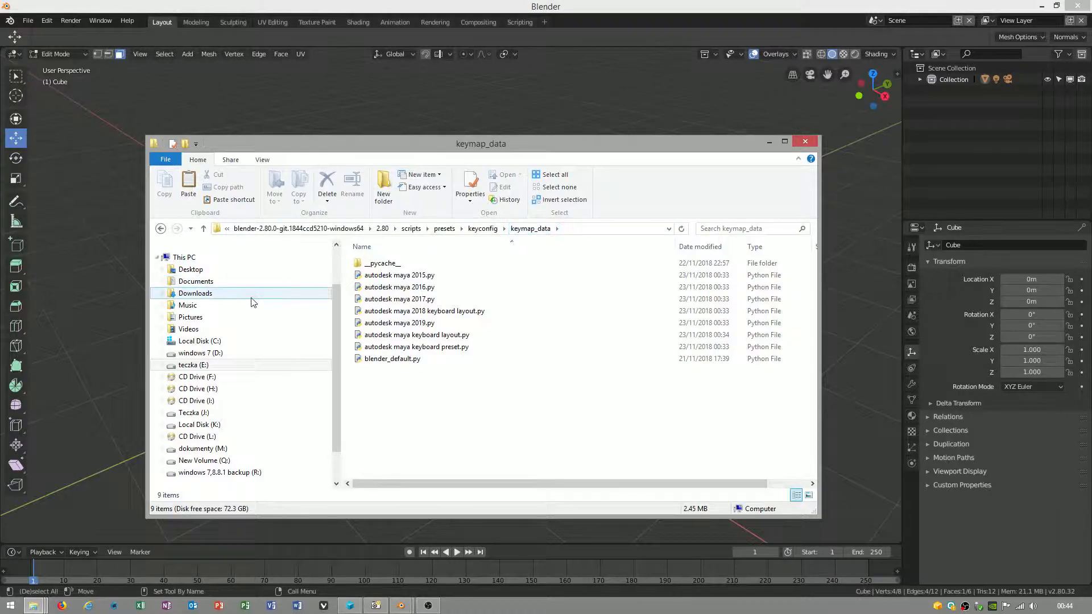
click(161, 229)
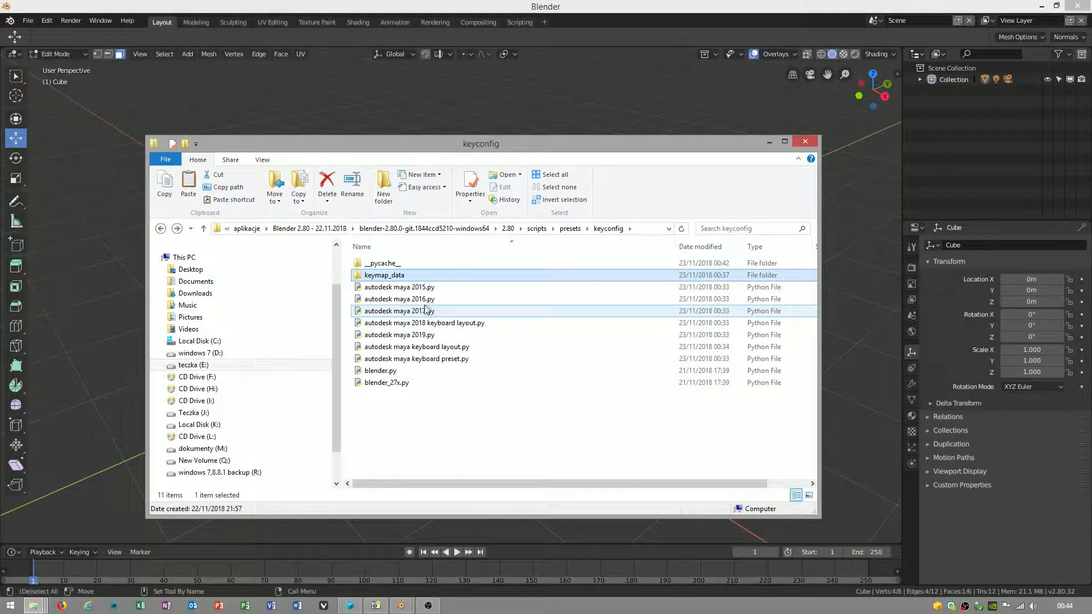
click(160, 228)
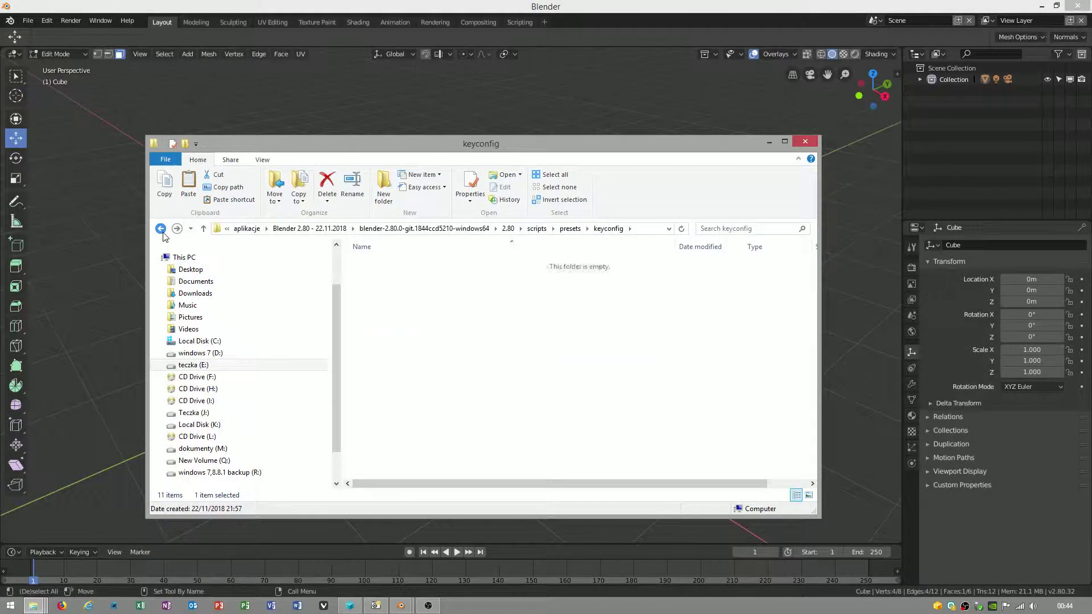
- Return to Blender, select the cube's right face, and bring up the splash screen
click(120, 115)
mouse_move(384, 358)
middle_down()
mouse_move(432, 369)
mouse_move(450, 293)
middle_up()
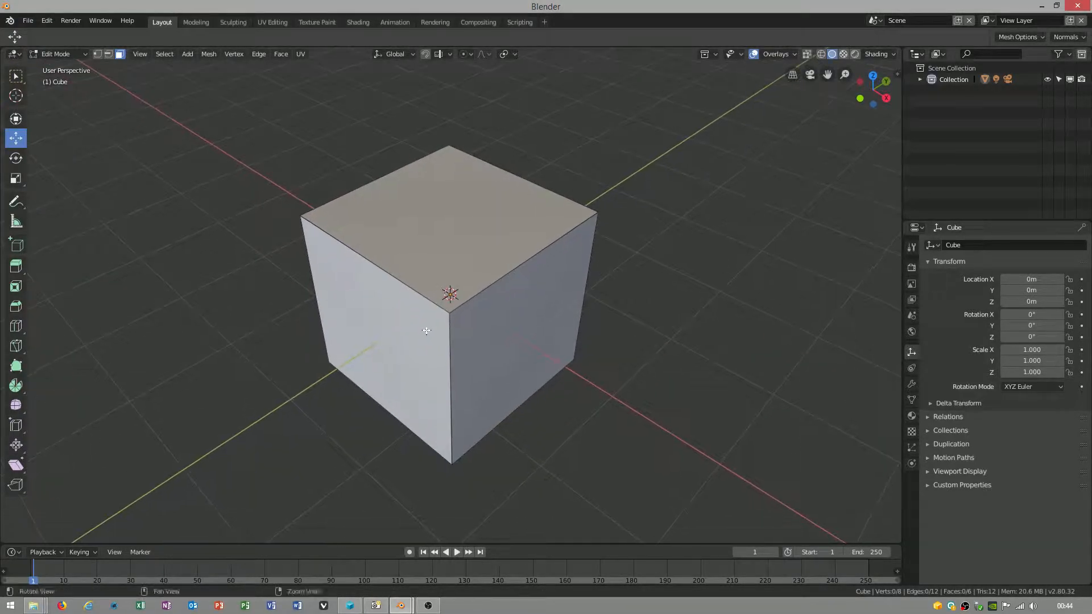
click(511, 341)
click(393, 342)
click(477, 340)
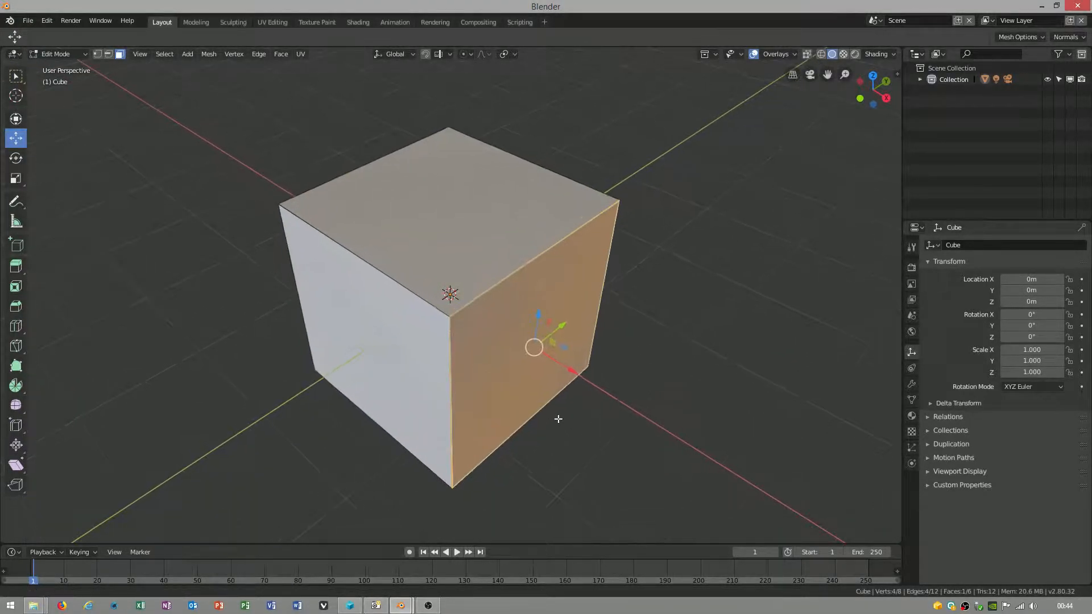
scroll(477, 339, up, 3)
mouse_move(477, 340)
middle_down()
mouse_move(451, 325)
mouse_move(518, 380)
middle_up()
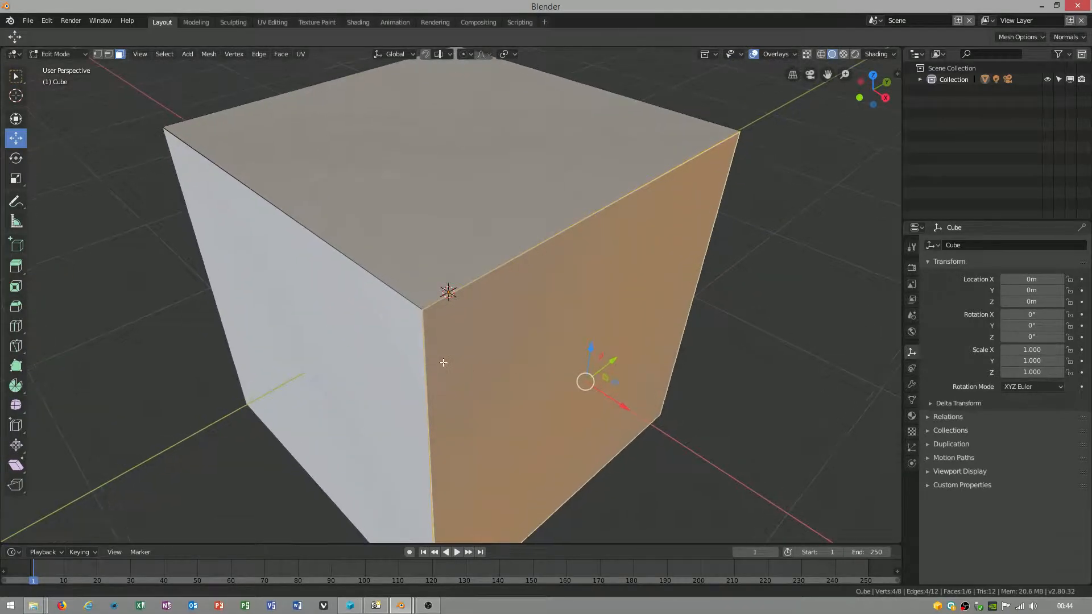
scroll(519, 380, up, 3)
scroll(518, 380, down, 5)
scroll(417, 419, up, 2)
scroll(416, 420, up, 1)
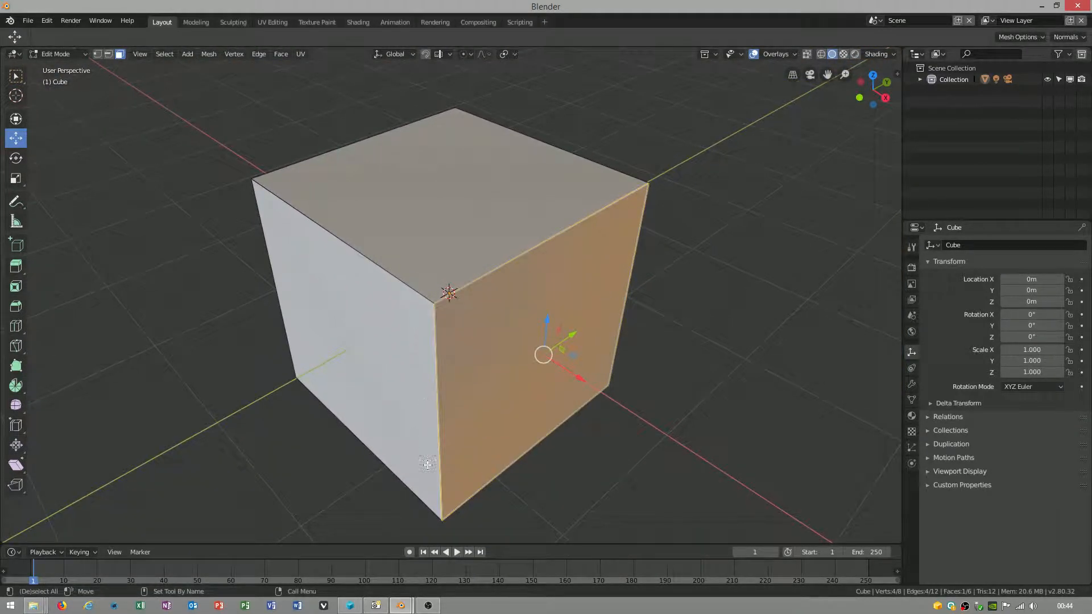
click(11, 21)
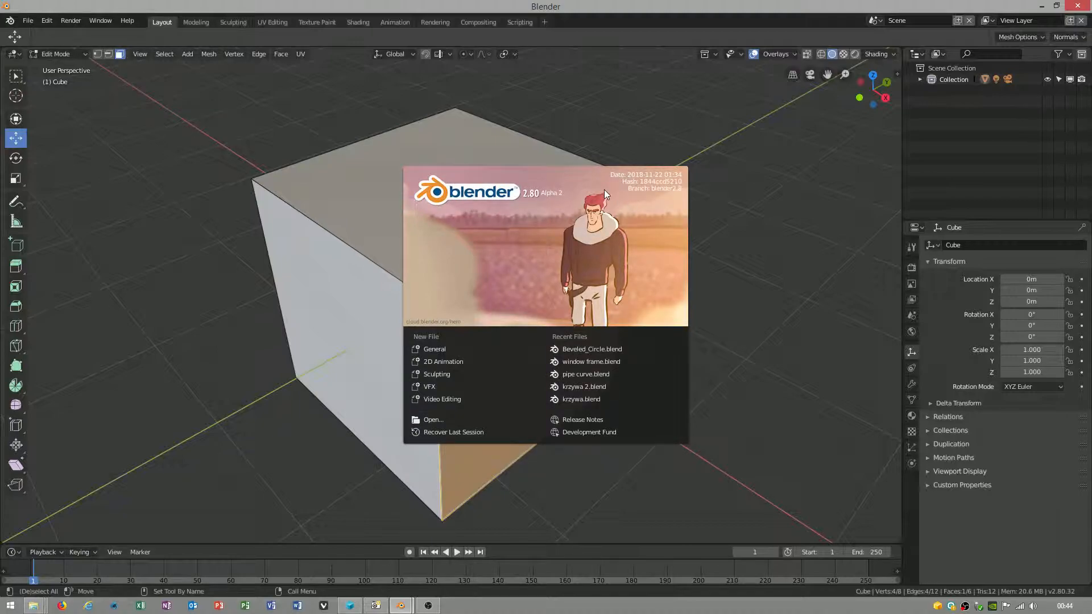
- Apply the Blender Light theme preset, save preferences, and switch the viewport to look-dev shading
click(161, 182)
click(46, 21)
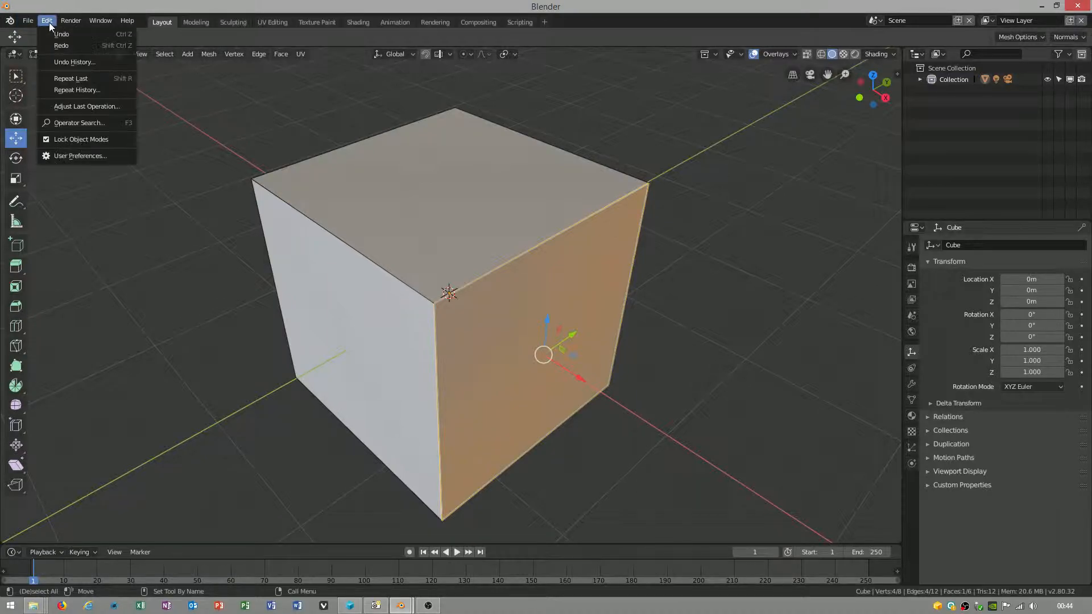
click(84, 156)
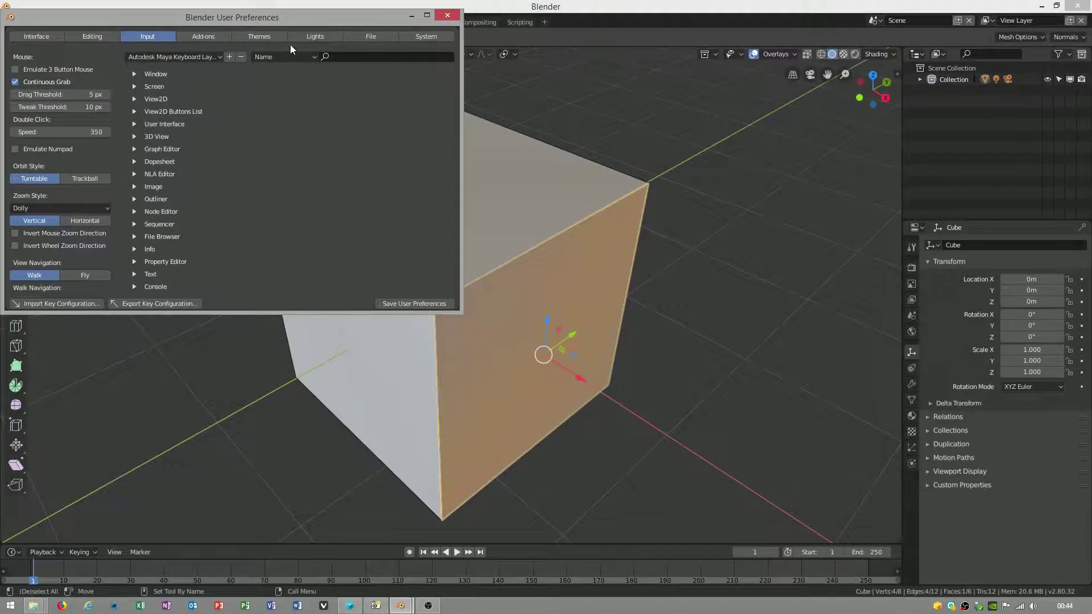
click(258, 36)
click(49, 70)
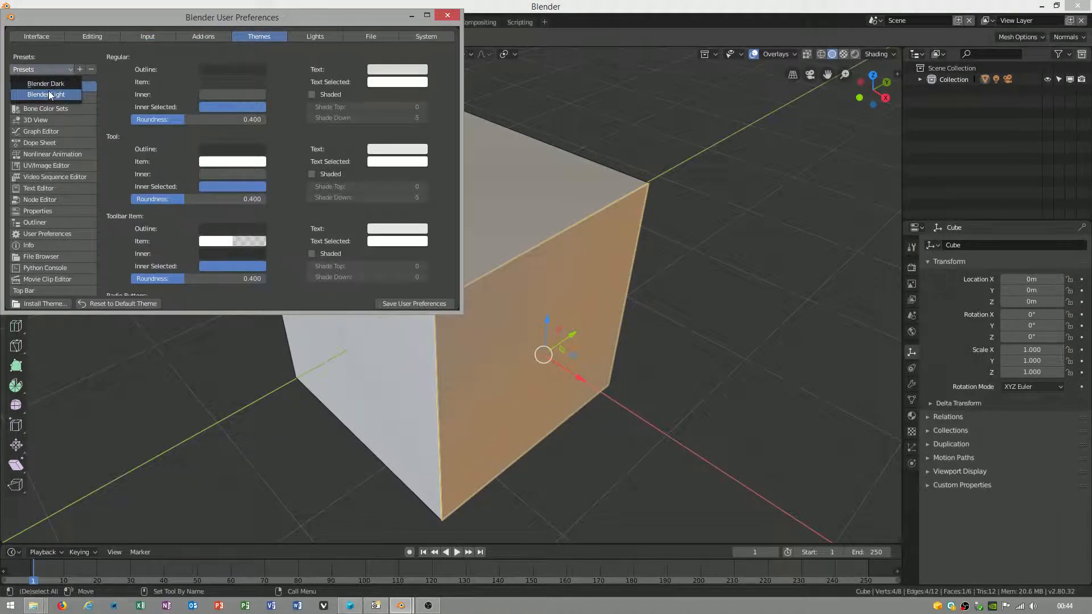
click(49, 93)
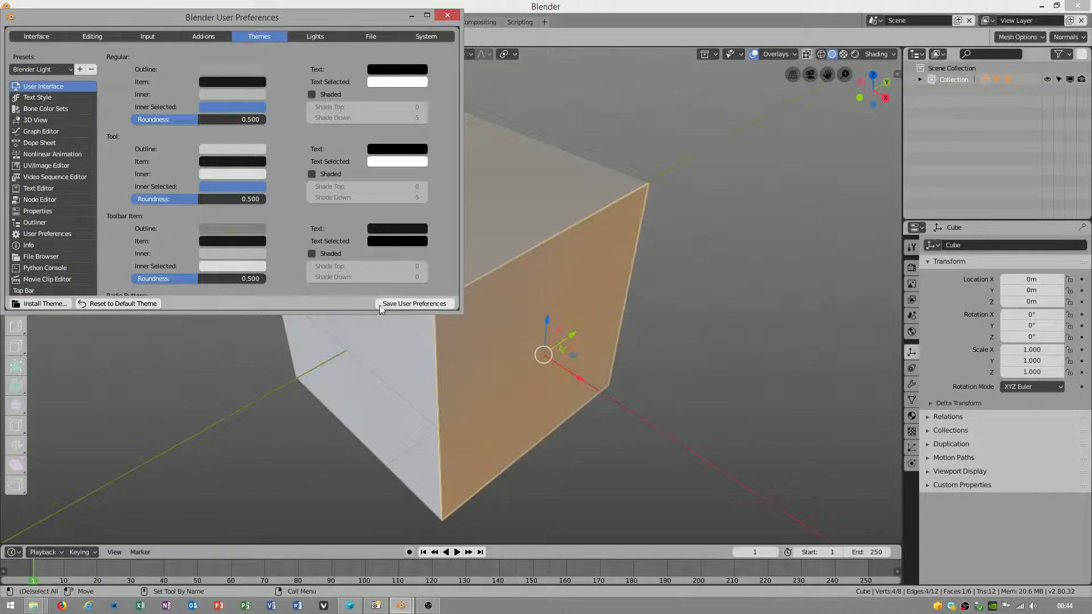
click(414, 304)
click(447, 16)
click(843, 54)
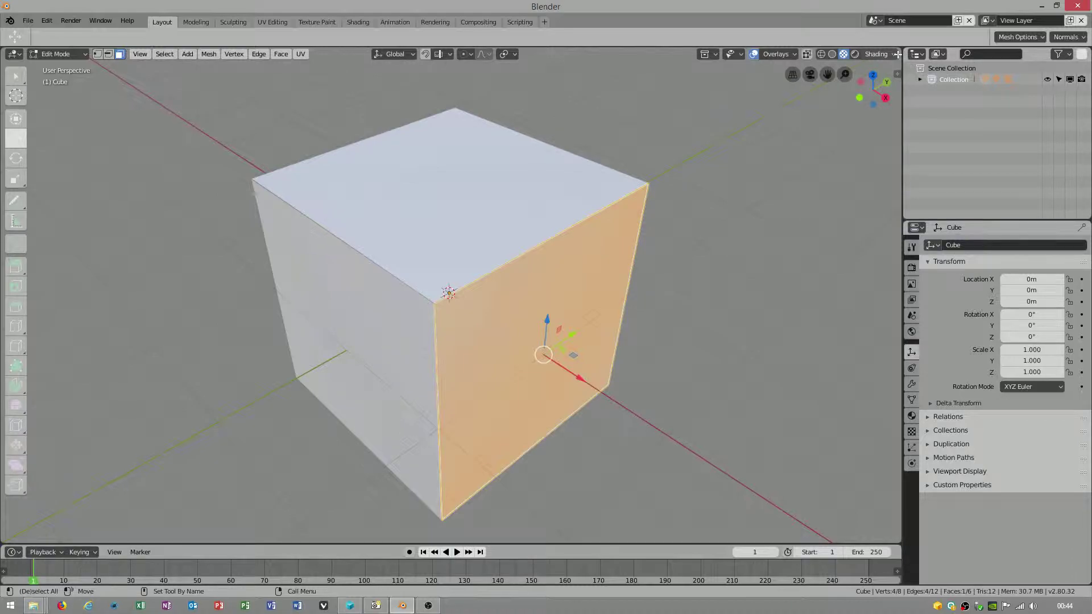
- Enable Scene Lights, raise HDRI background strength to 1.000 and pick a different studio HDRI
click(879, 54)
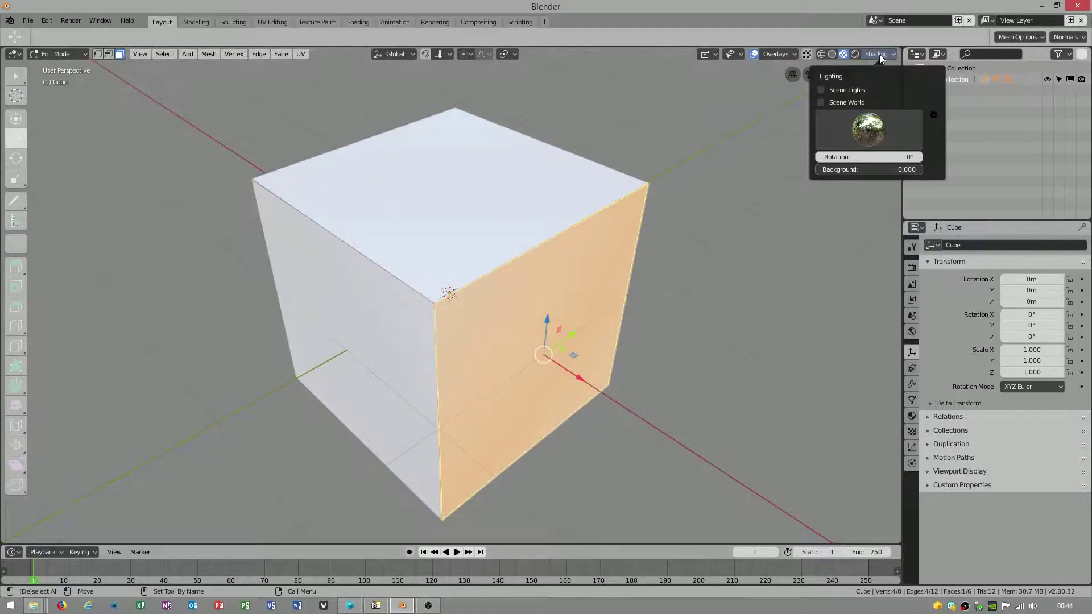
click(821, 89)
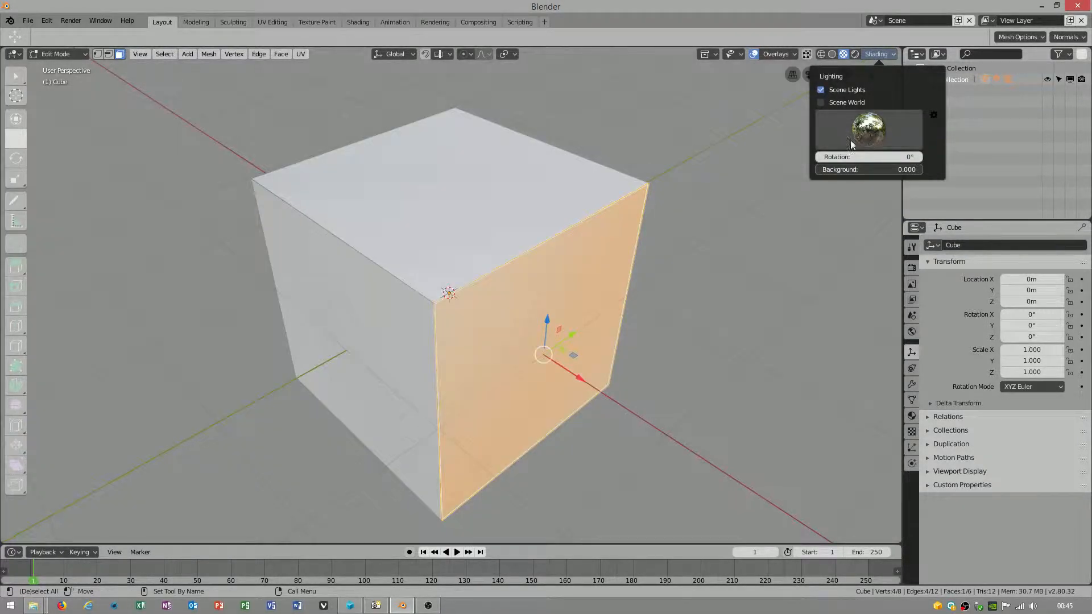
drag(862, 157, 917, 169)
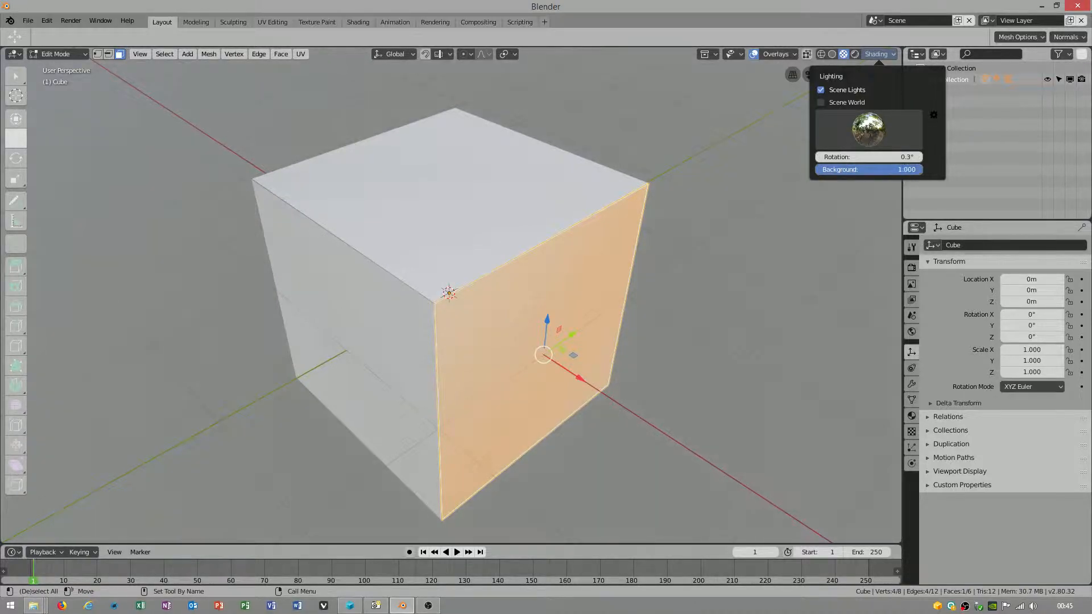
click(867, 128)
click(826, 170)
mouse_move(771, 209)
middle_down()
mouse_move(735, 181)
mouse_move(529, 222)
mouse_move(483, 202)
mouse_move(492, 225)
middle_up()
scroll(529, 257, down, 3)
- Rotate the HDRI lighting to about 118° in the shading popover
click(878, 54)
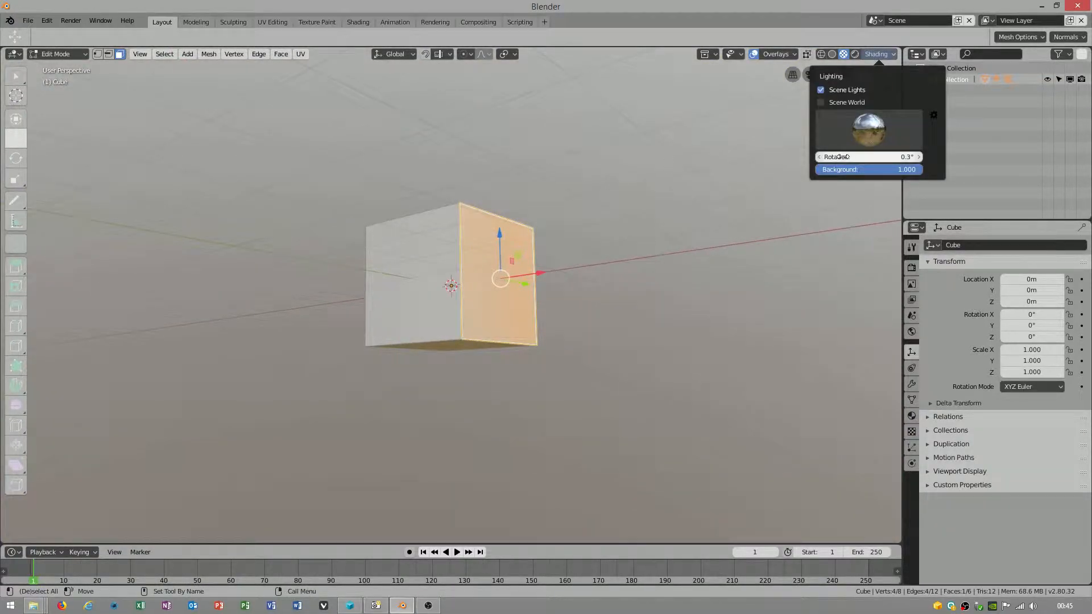
drag(843, 156, 904, 156)
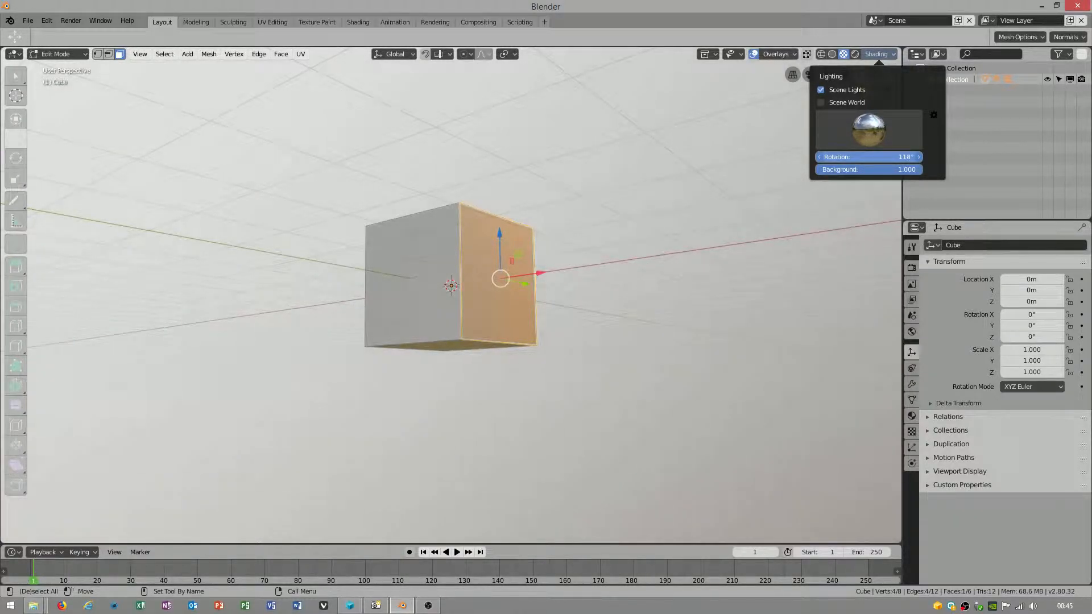
double_click(868, 156)
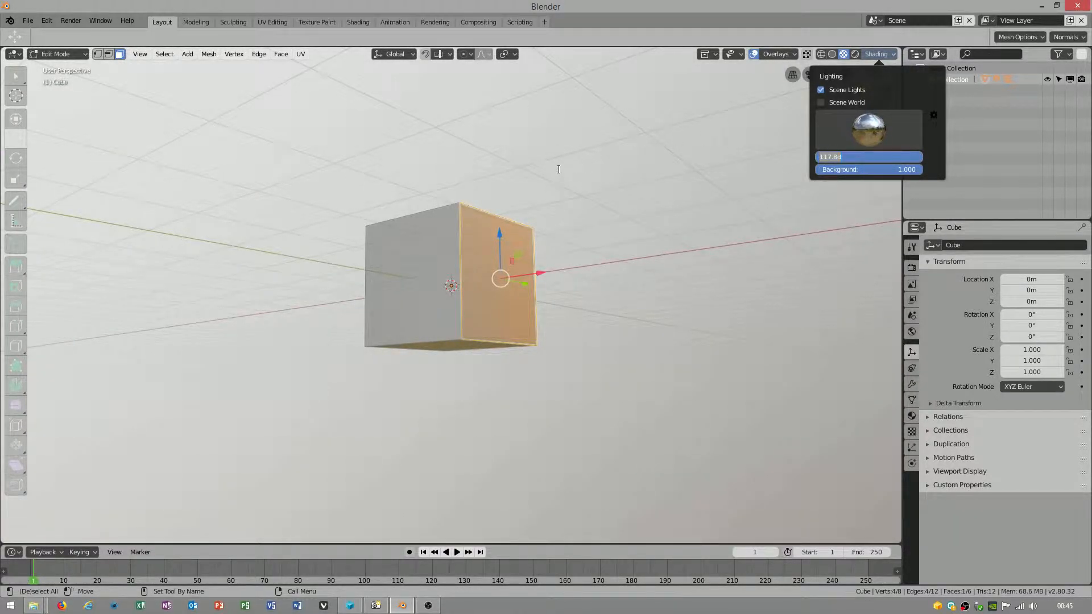
click(558, 169)
mouse_move(557, 175)
middle_down()
mouse_move(558, 203)
mouse_move(558, 136)
middle_up()
scroll(557, 203, up, 2)
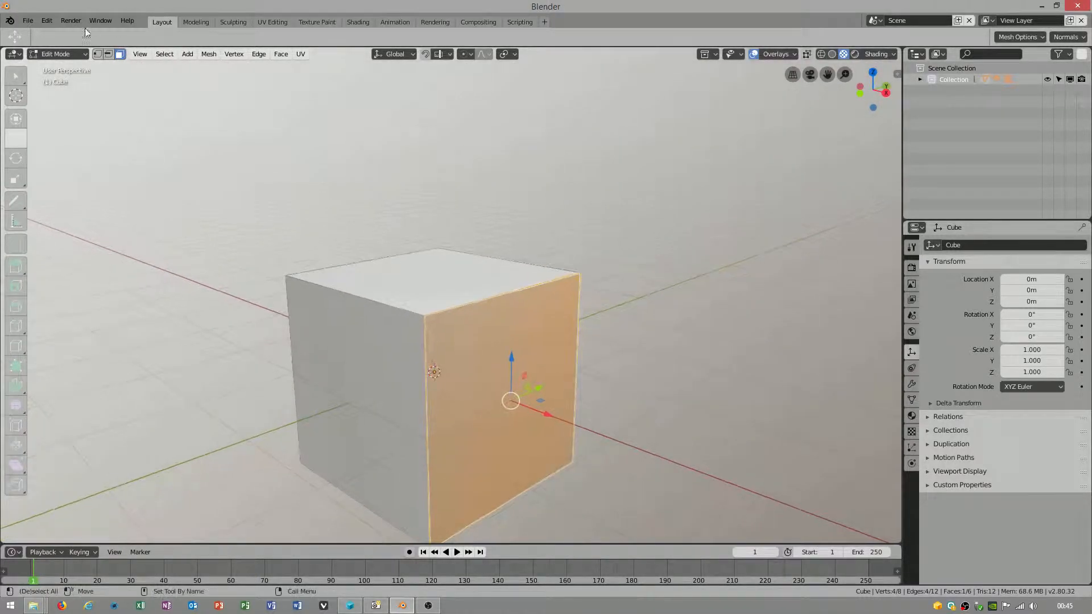
- In the Lights preferences set the first specular light colour to white and save the preferences
click(31, 23)
click(86, 156)
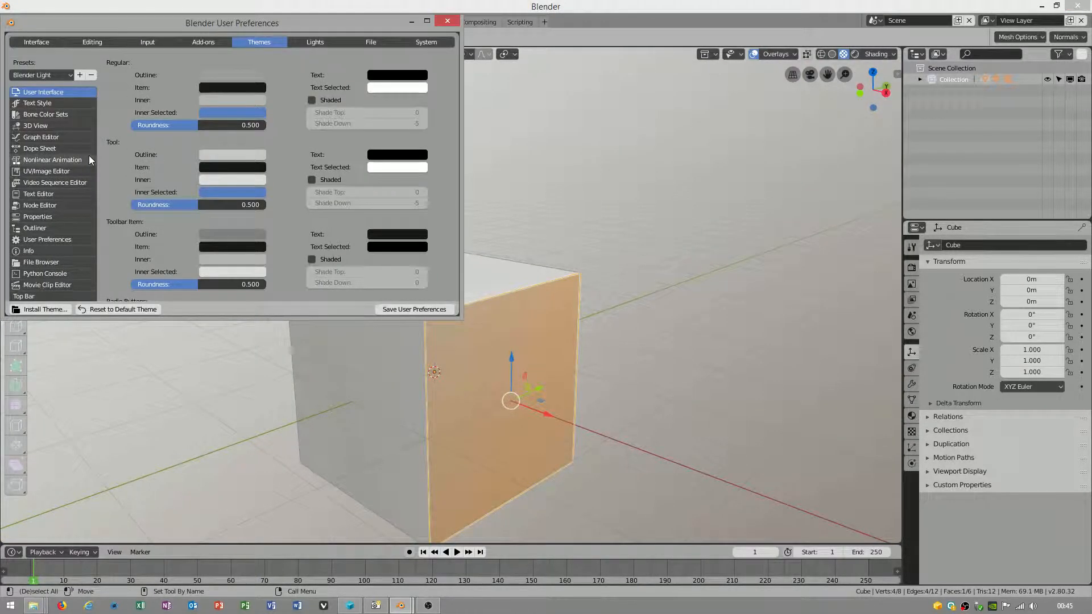
click(316, 42)
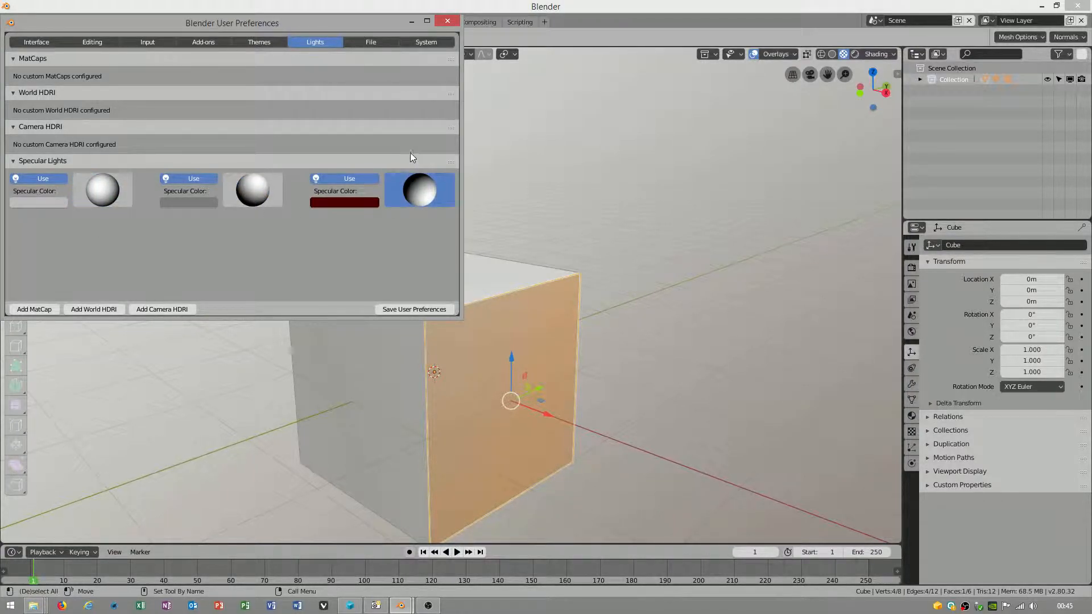
drag(439, 182, 348, 218)
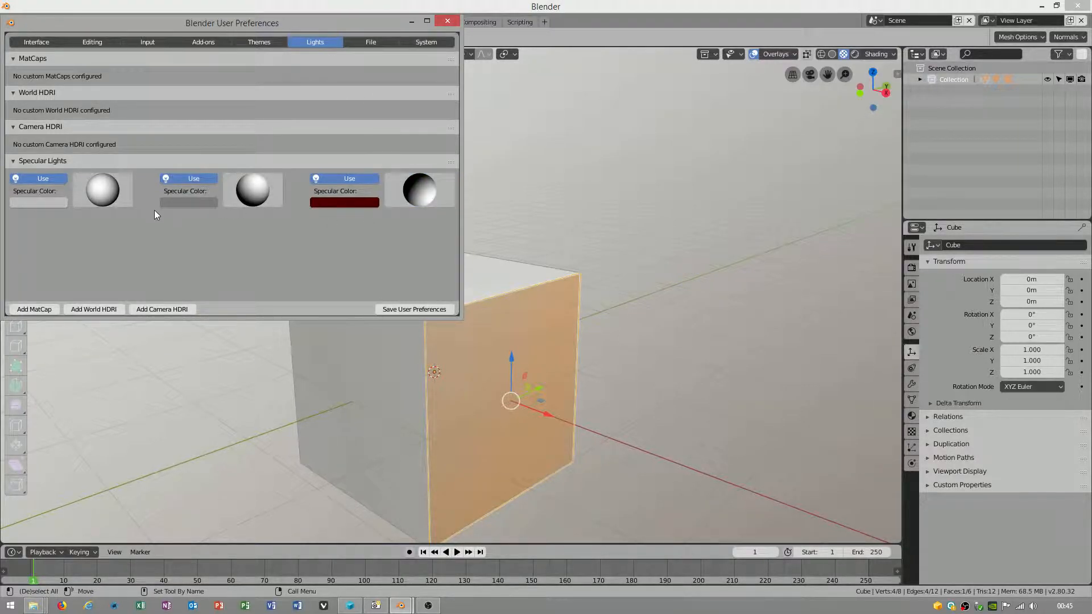
click(40, 201)
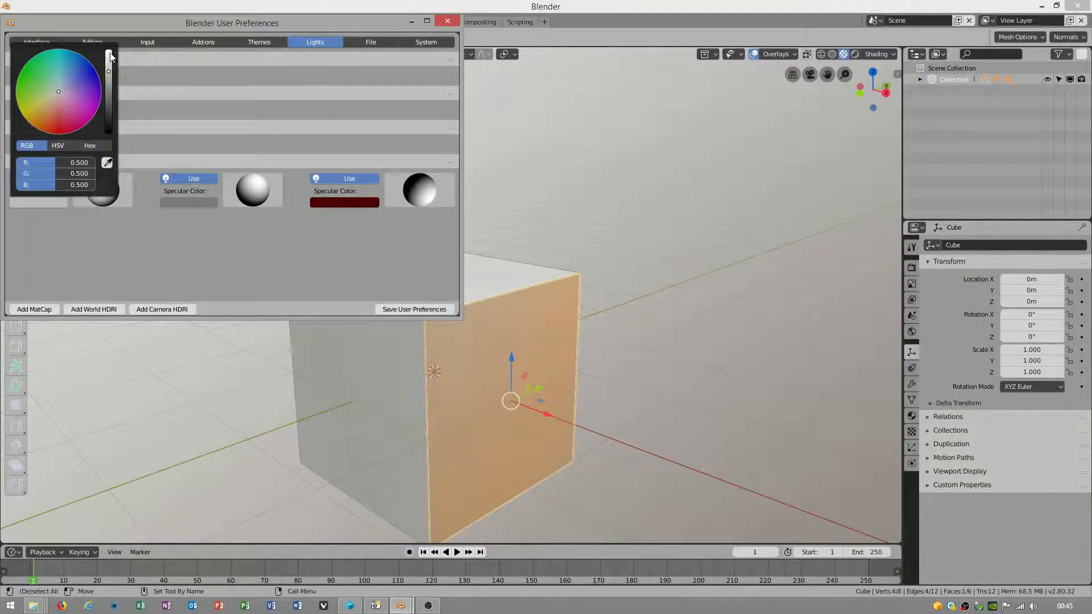
drag(108, 71, 109, 50)
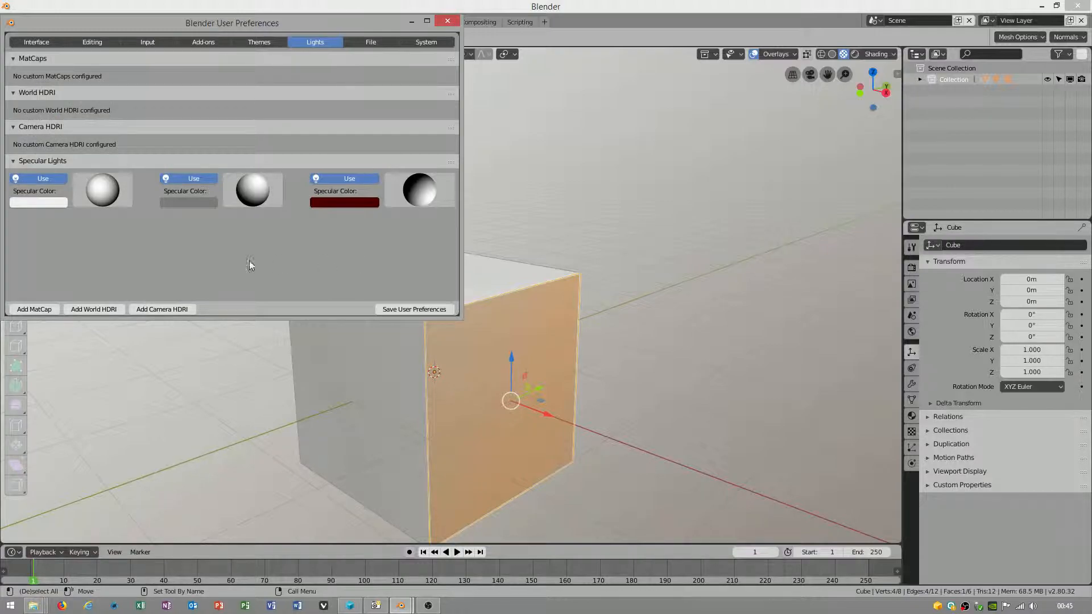
click(414, 308)
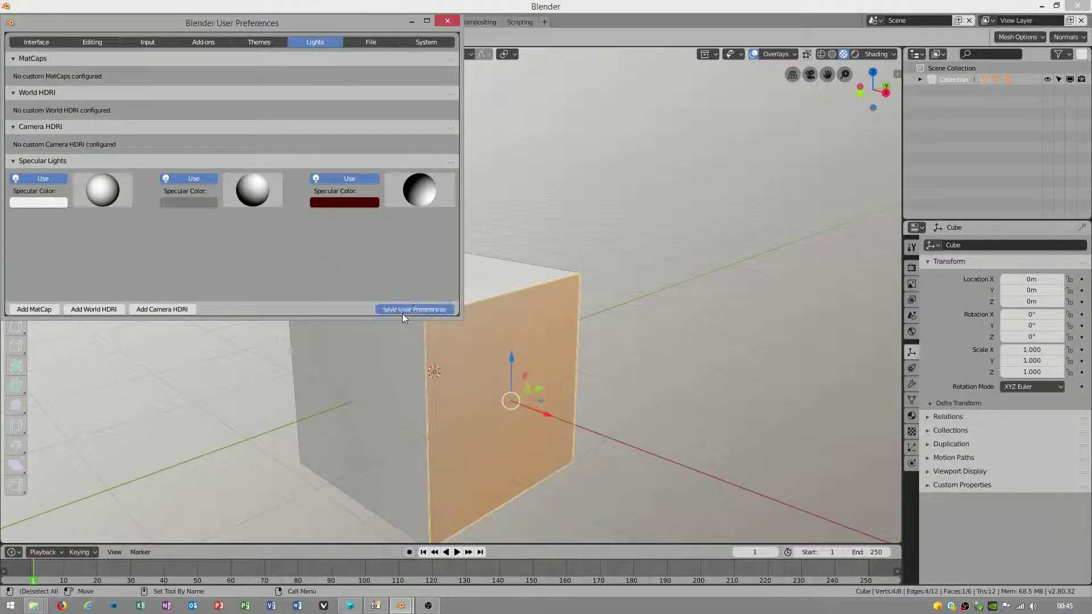
click(447, 21)
mouse_move(461, 324)
middle_down()
mouse_move(445, 334)
mouse_move(159, 136)
mouse_move(242, 117)
middle_up()
- In Object Mode add a Bezier circle and move it along X beside the cube
click(56, 54)
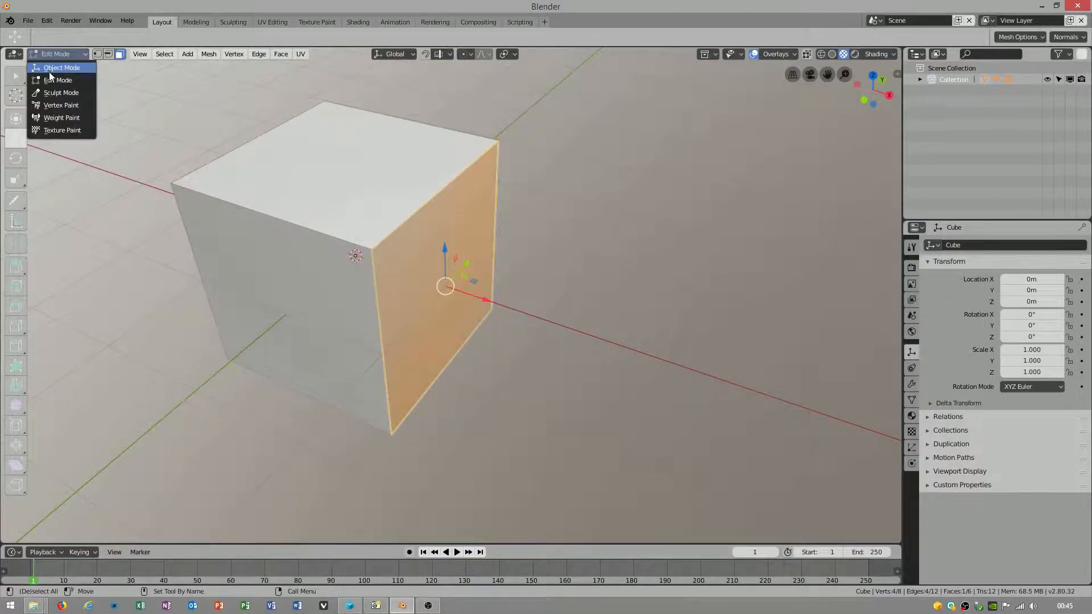
click(172, 53)
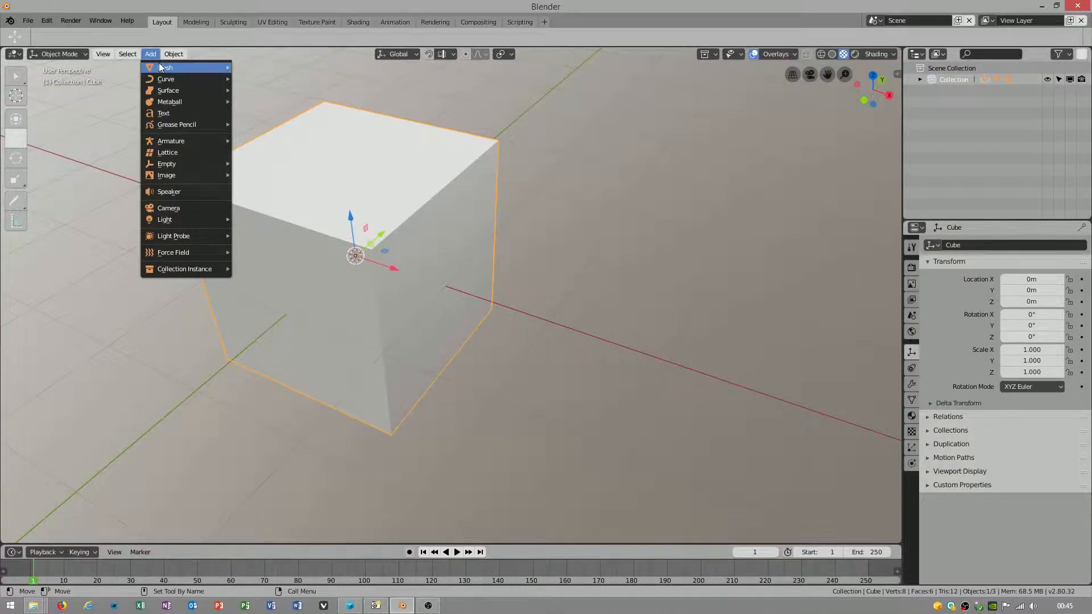
mouse_move(165, 78)
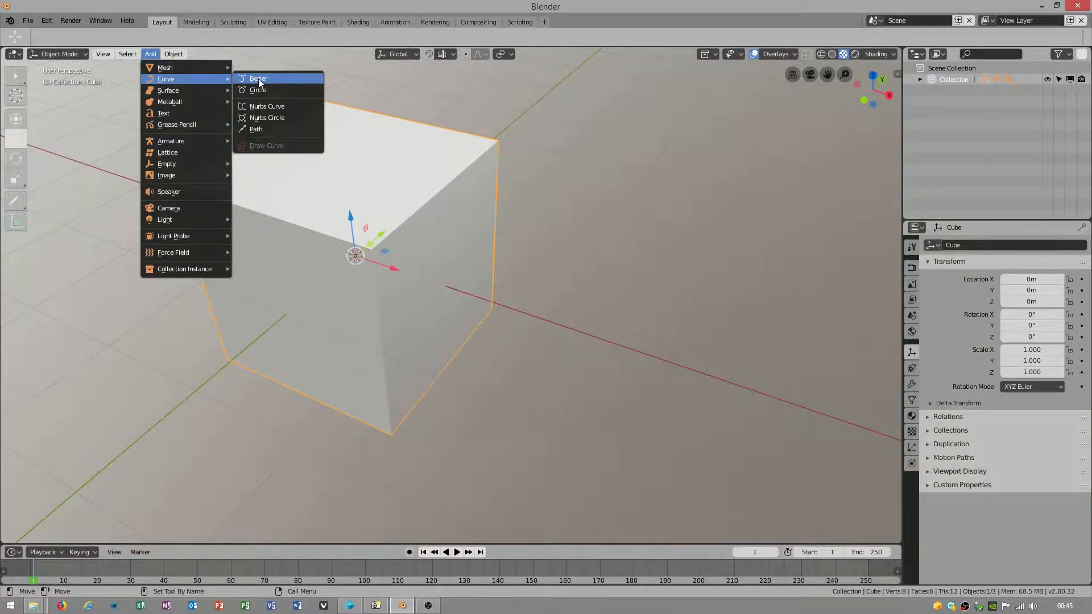
click(265, 78)
scroll(465, 335, up, 2)
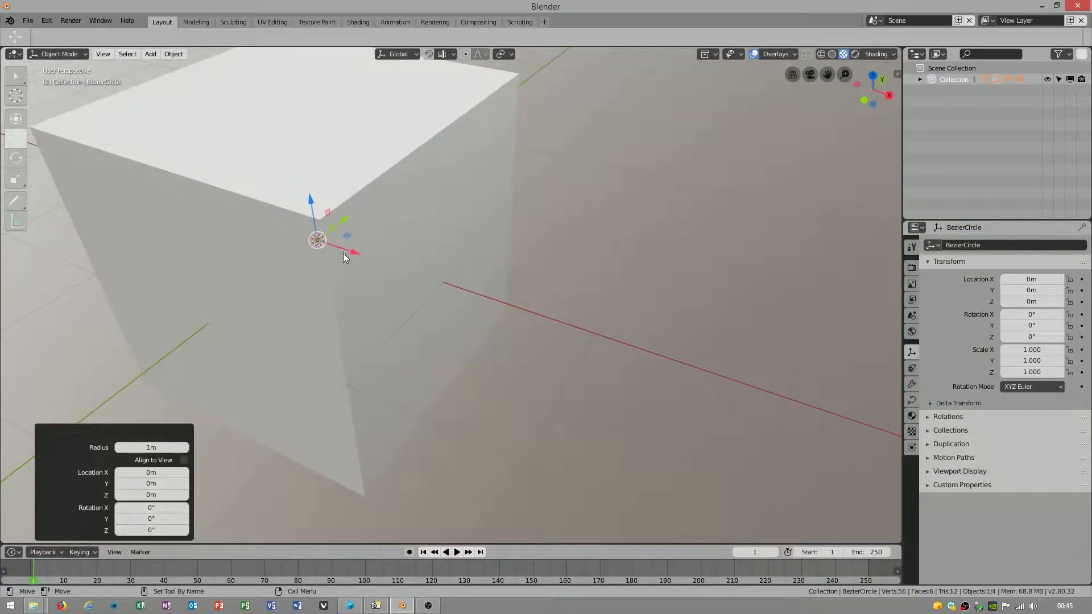
key(g)
key(x)
click(745, 392)
scroll(715, 263, down, 3)
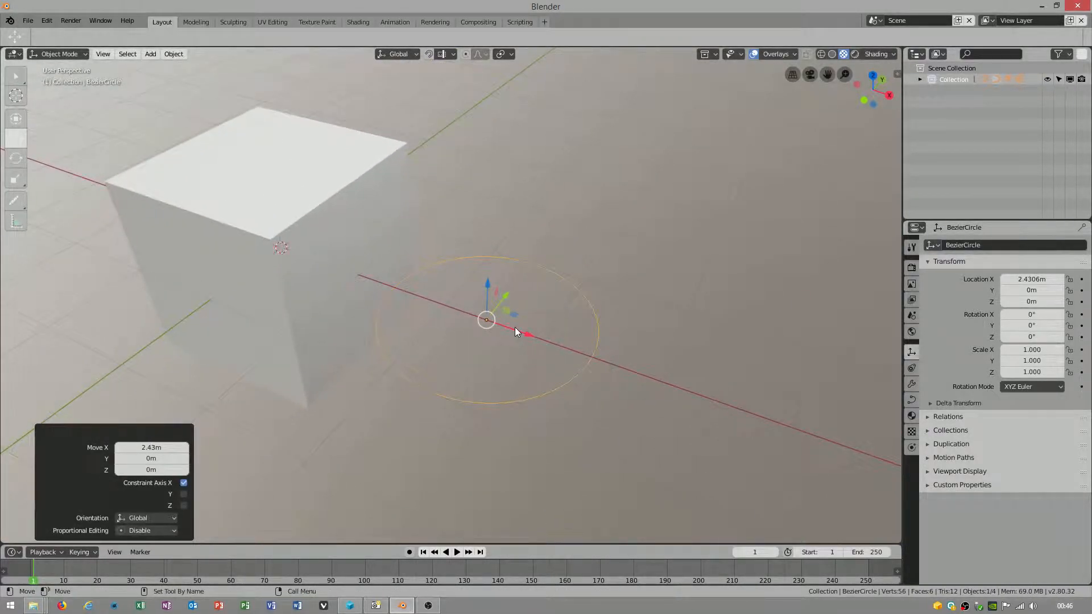
drag(514, 327, 552, 337)
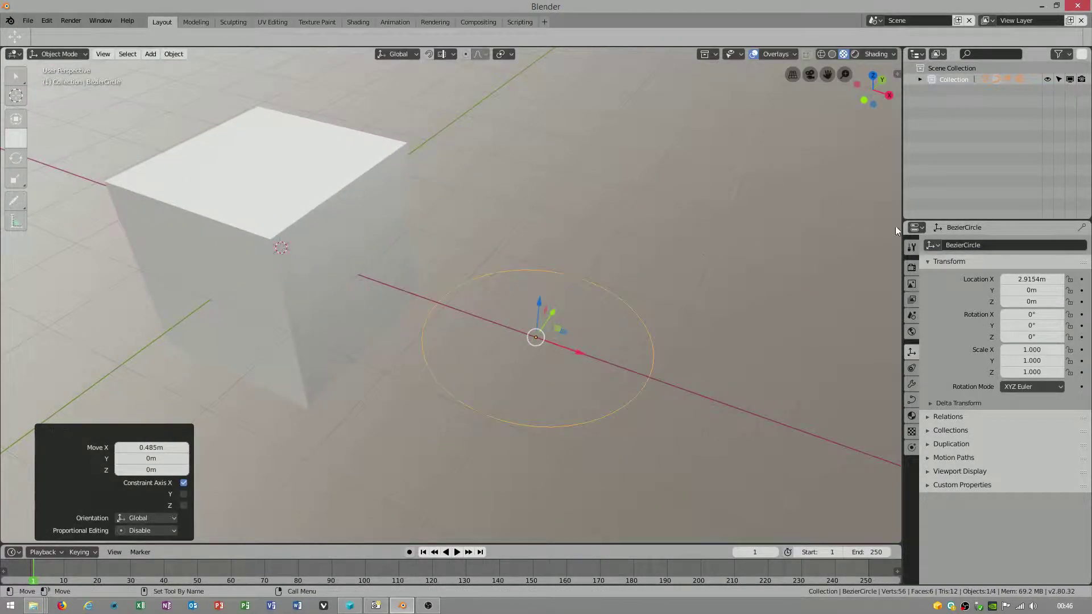
- Lower the circle's Resolution Preview U to 1 so it becomes a square, and spin it
click(911, 399)
drag(1037, 292, 1000, 293)
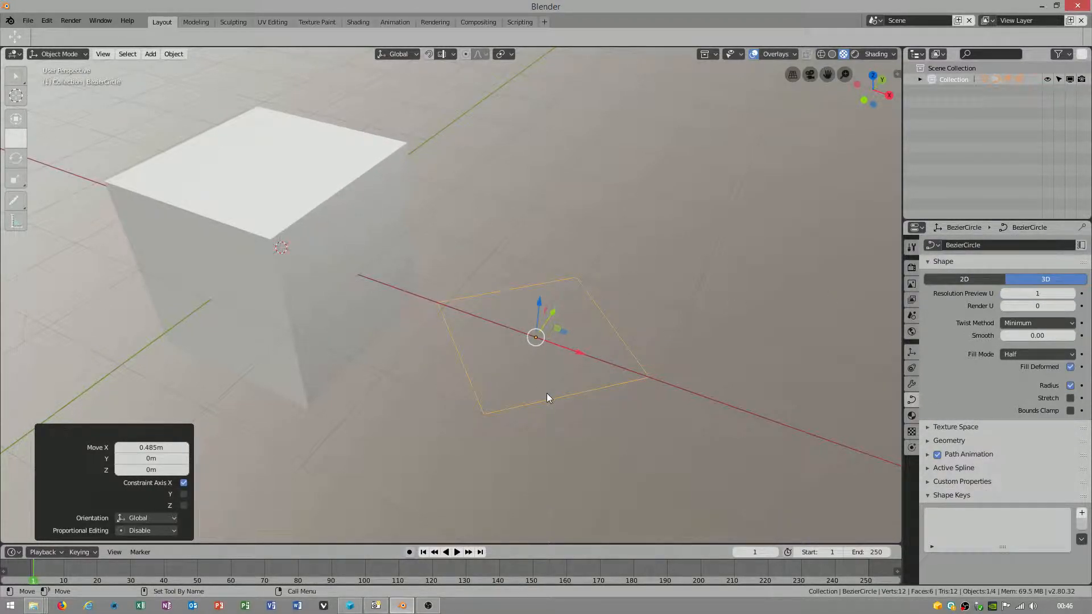
key(r)
mouse_move(512, 349)
mouse_down()
mouse_move(533, 367)
mouse_move(440, 383)
mouse_up()
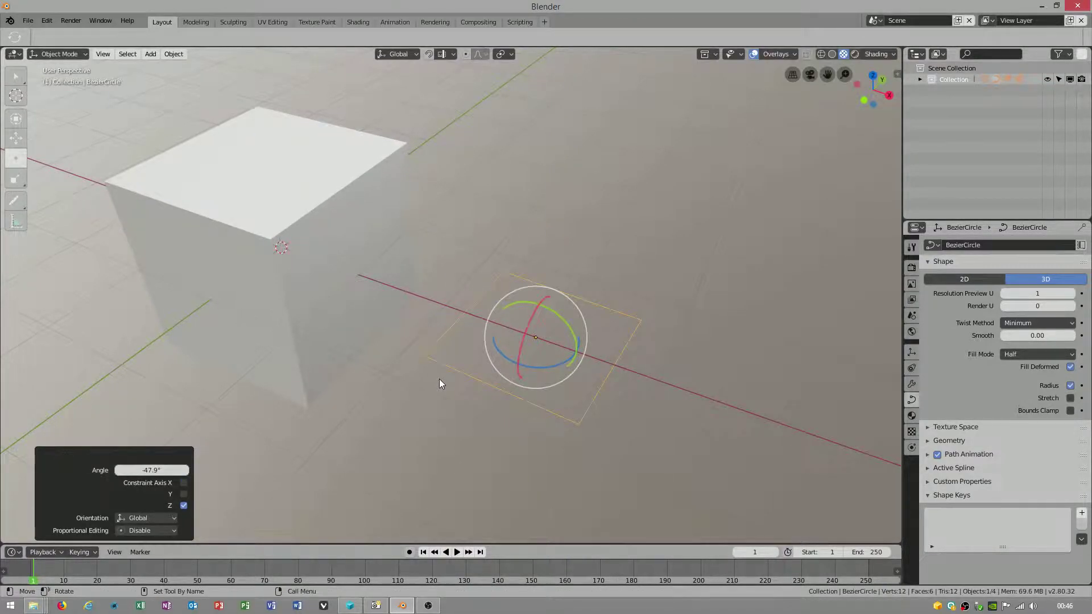
click(299, 277)
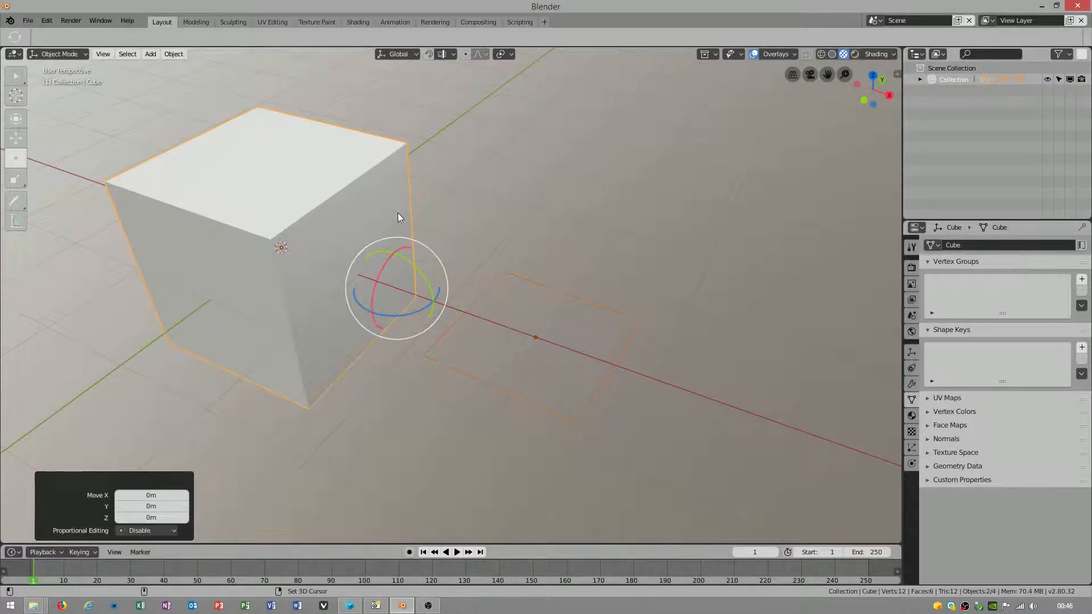
click(509, 289)
click(447, 332)
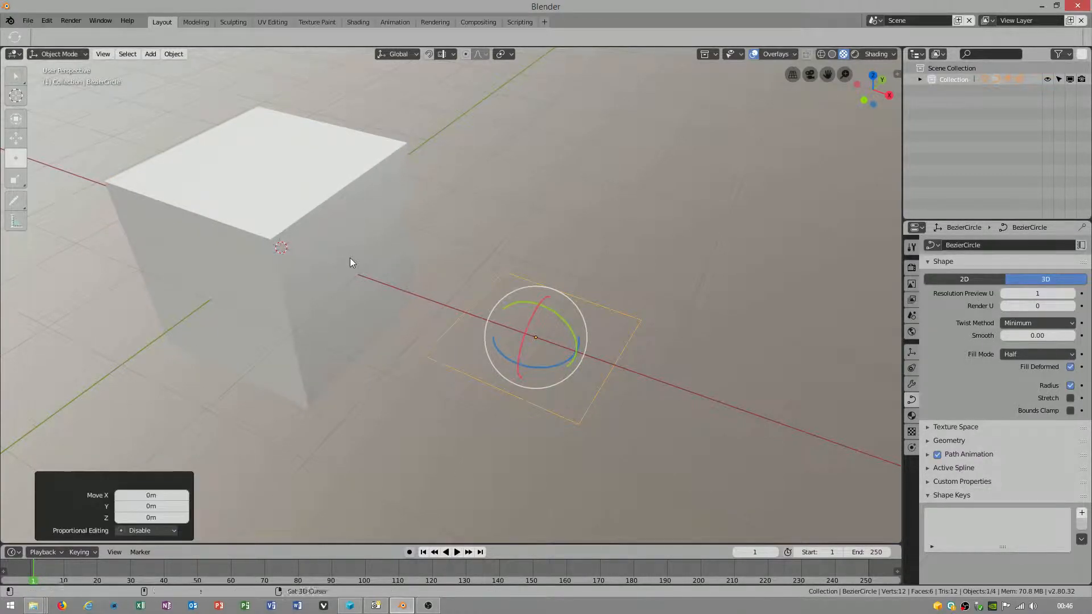
click(464, 314)
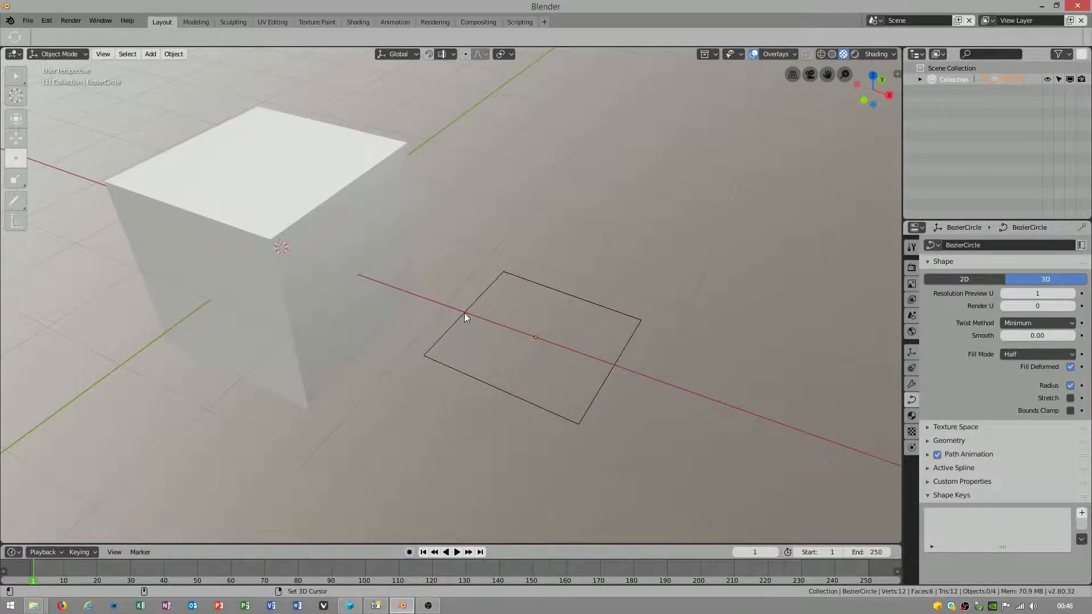
click(343, 248)
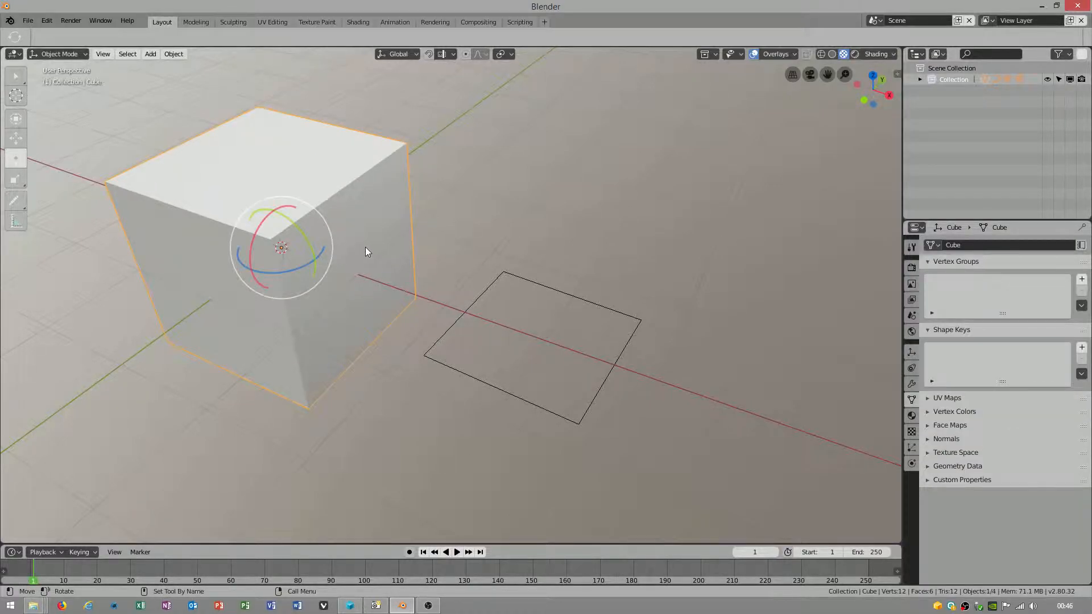
scroll(361, 281, up, 2)
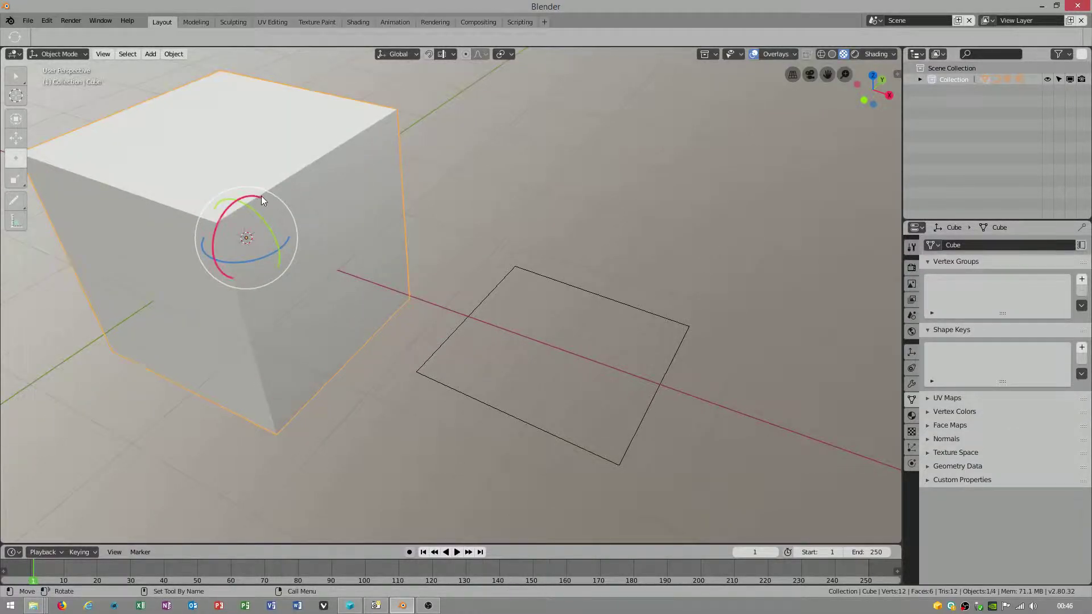
click(318, 227)
click(478, 309)
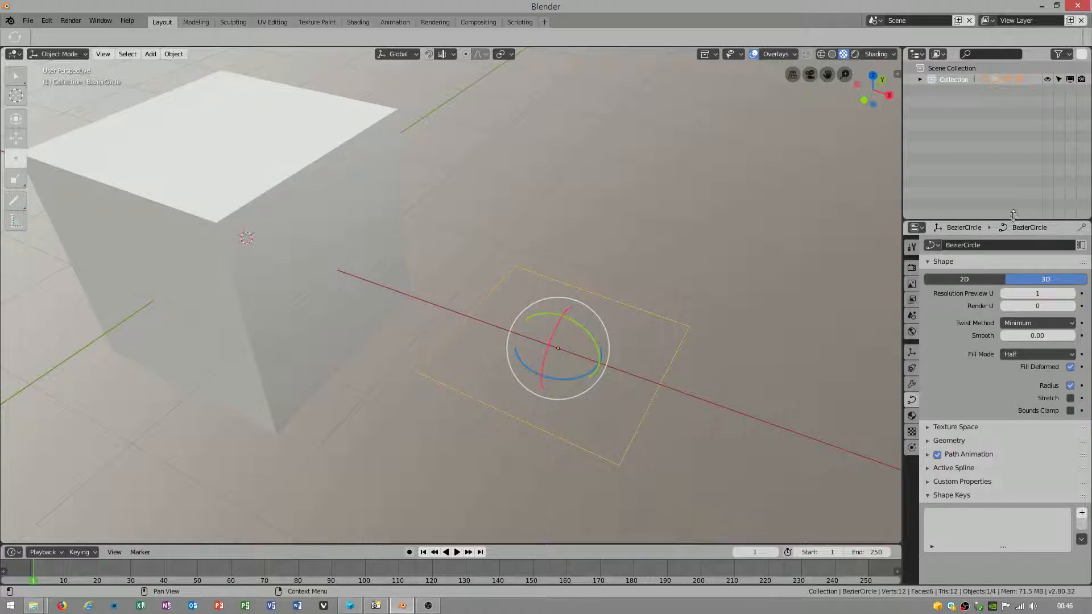
- Add a second Bezier circle and move it along X toward the square rail
click(919, 80)
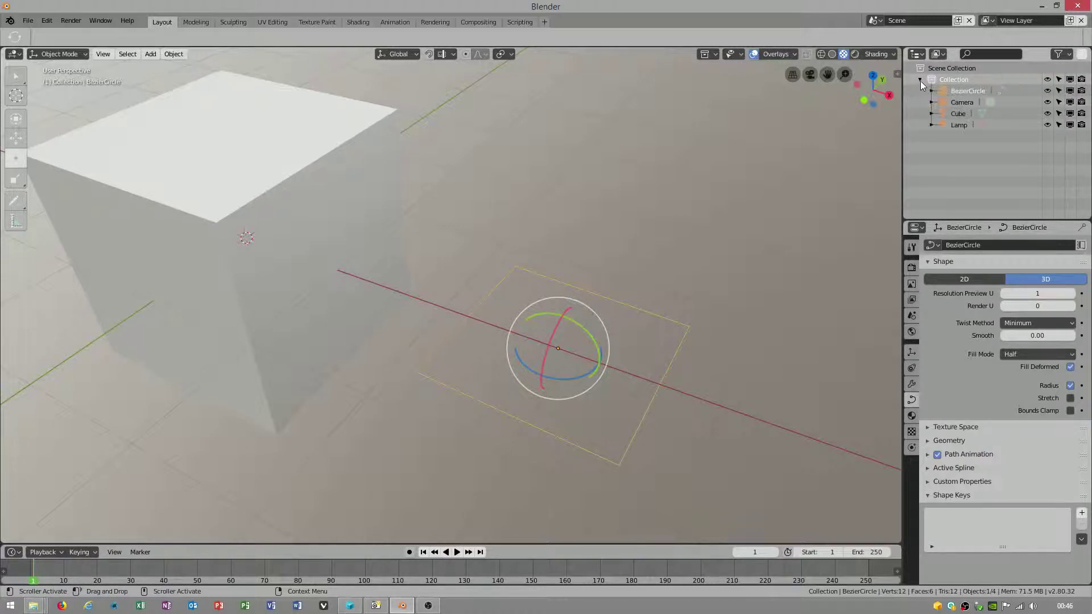
click(149, 53)
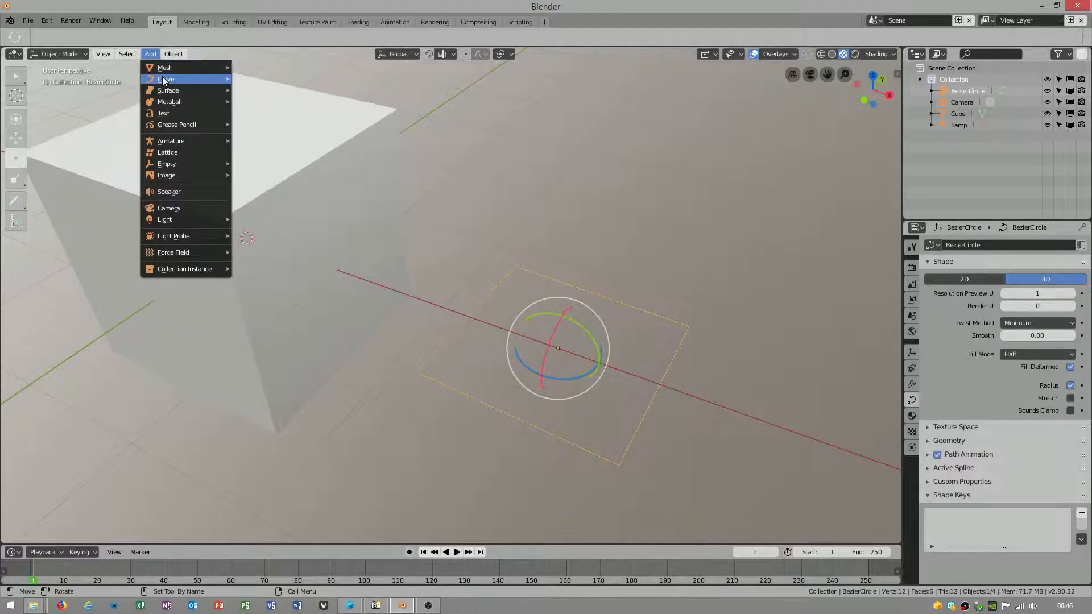
mouse_move(166, 78)
click(302, 79)
scroll(400, 320, down, 2)
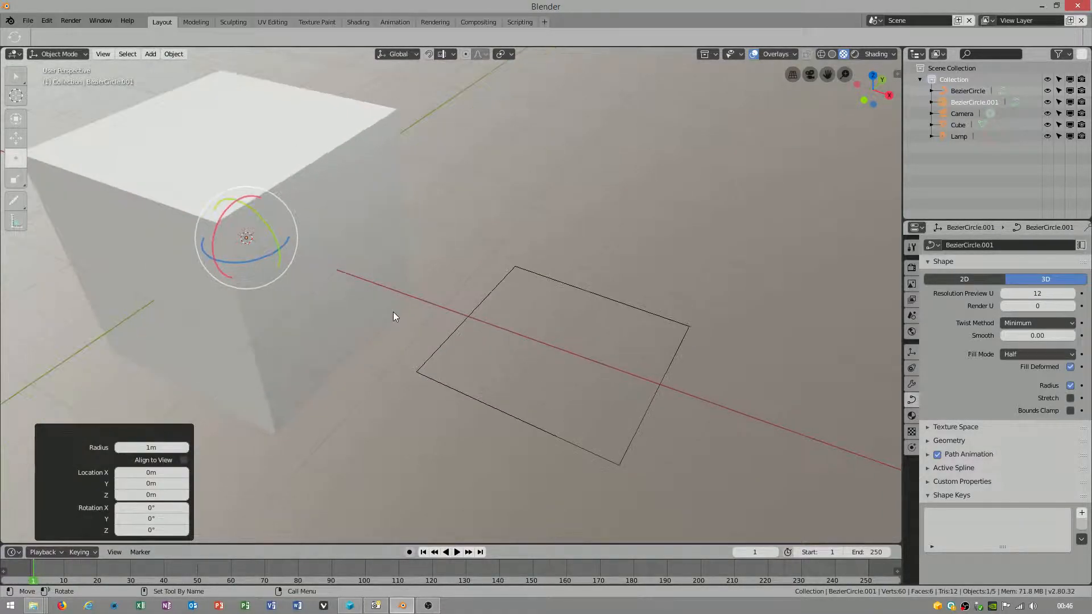
key(w)
drag(278, 249, 511, 324)
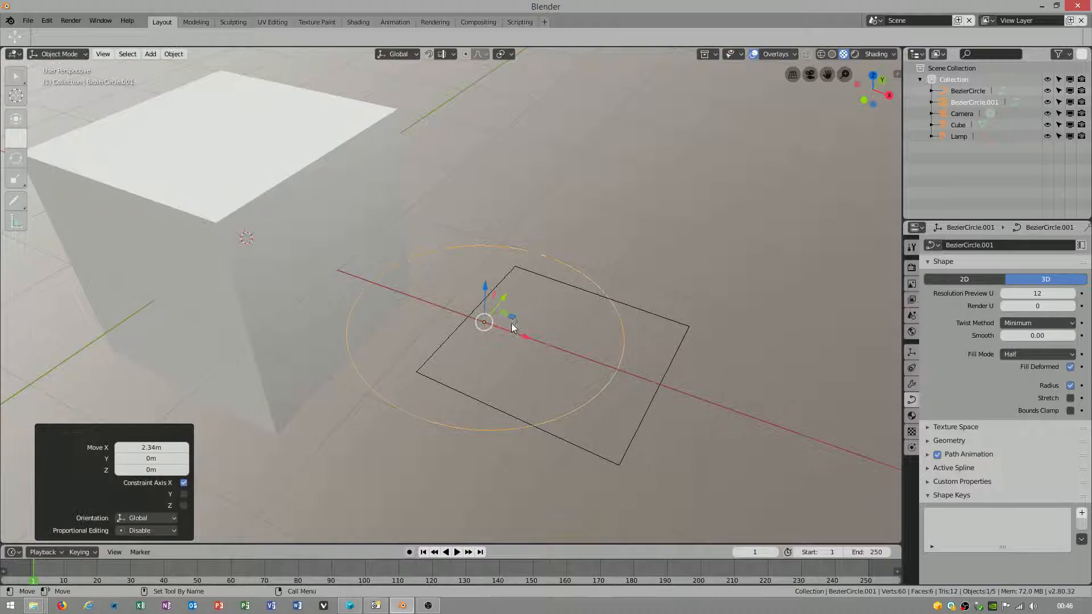
- Shrink the new circle and rotate it about 79° around X so it stands upright on the rail
key(s)
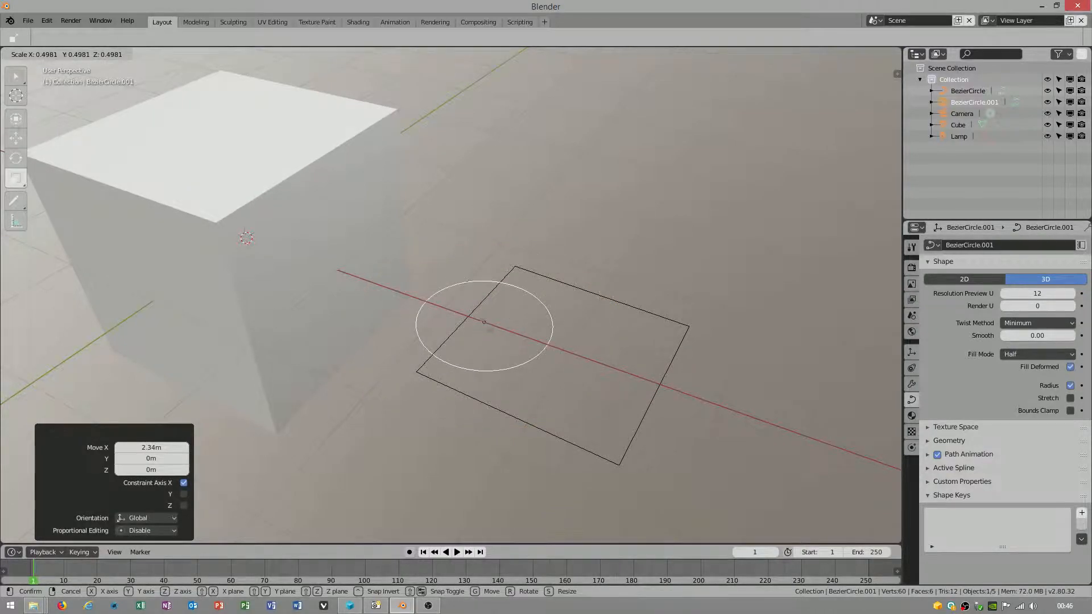
click(480, 324)
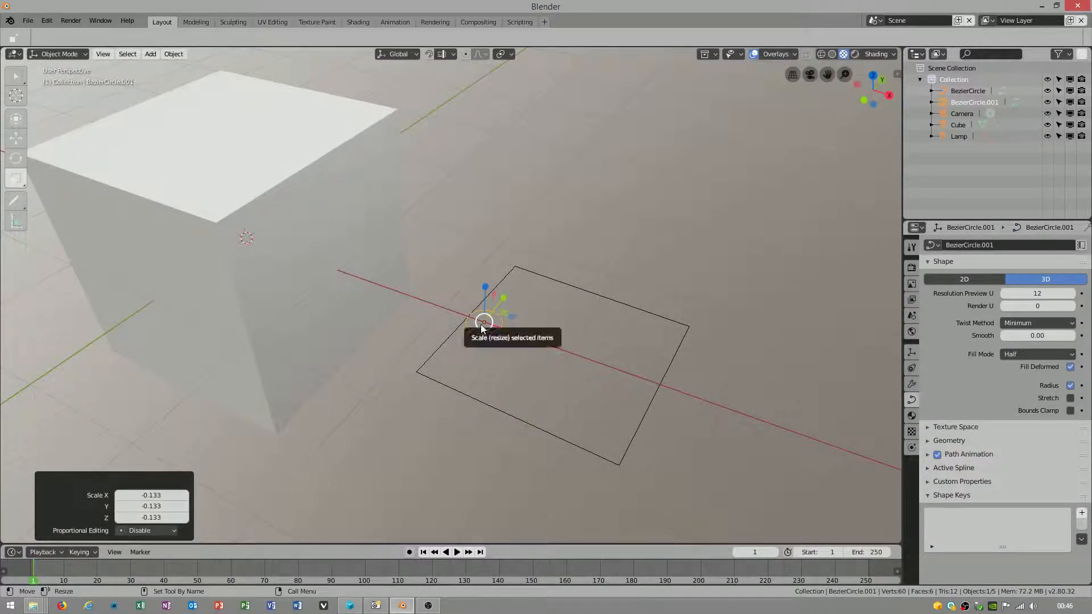
key(r)
key(x)
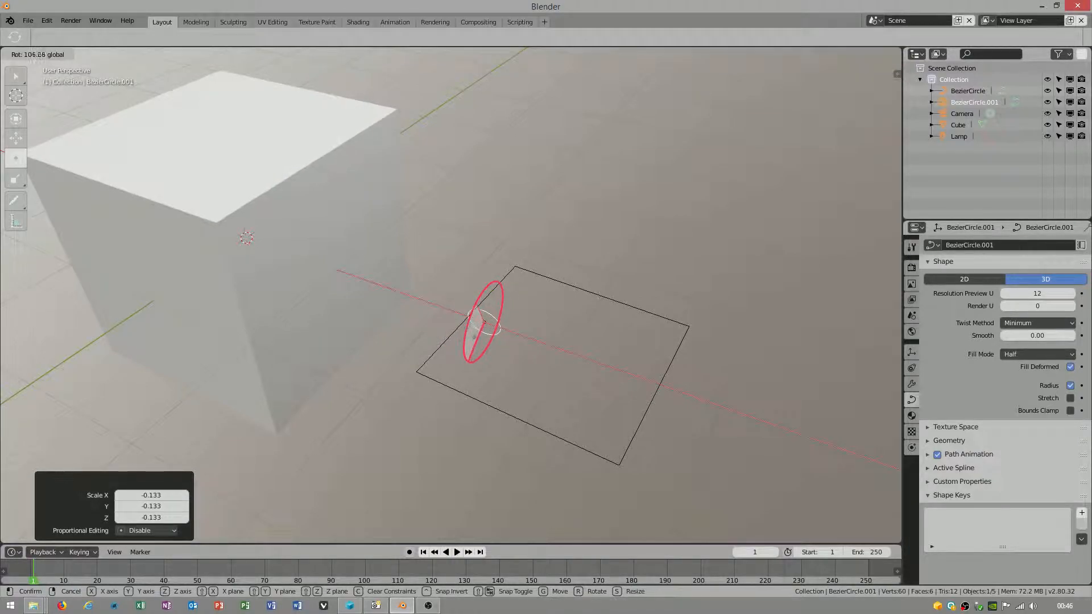
click(473, 324)
middle_drag(533, 400, 517, 400)
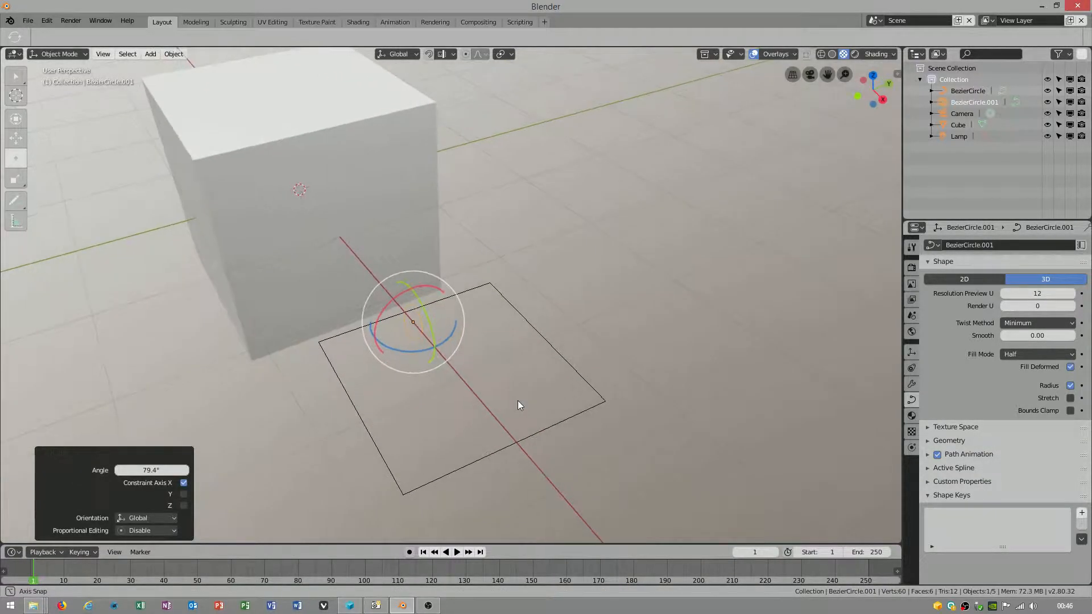
scroll(469, 315, up, 2)
scroll(512, 342, up, 2)
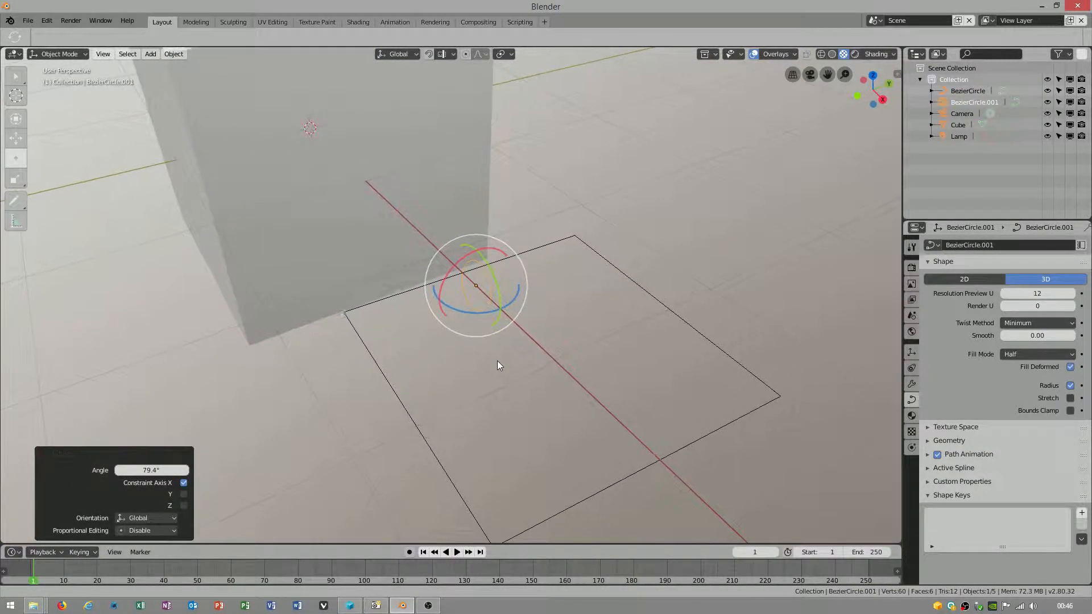
scroll(496, 361, down, 2)
key(w)
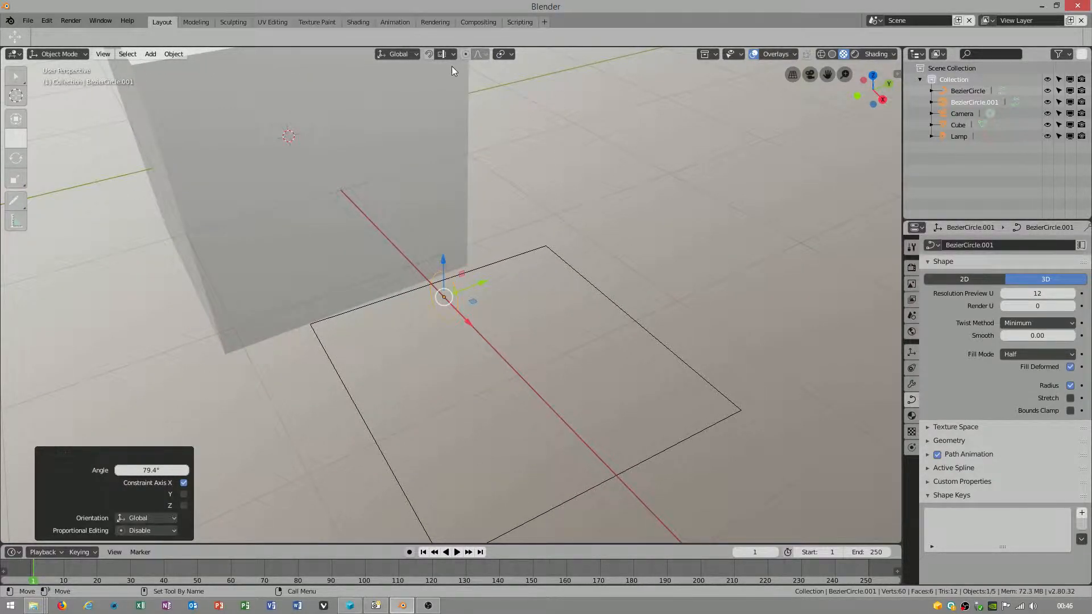
click(430, 53)
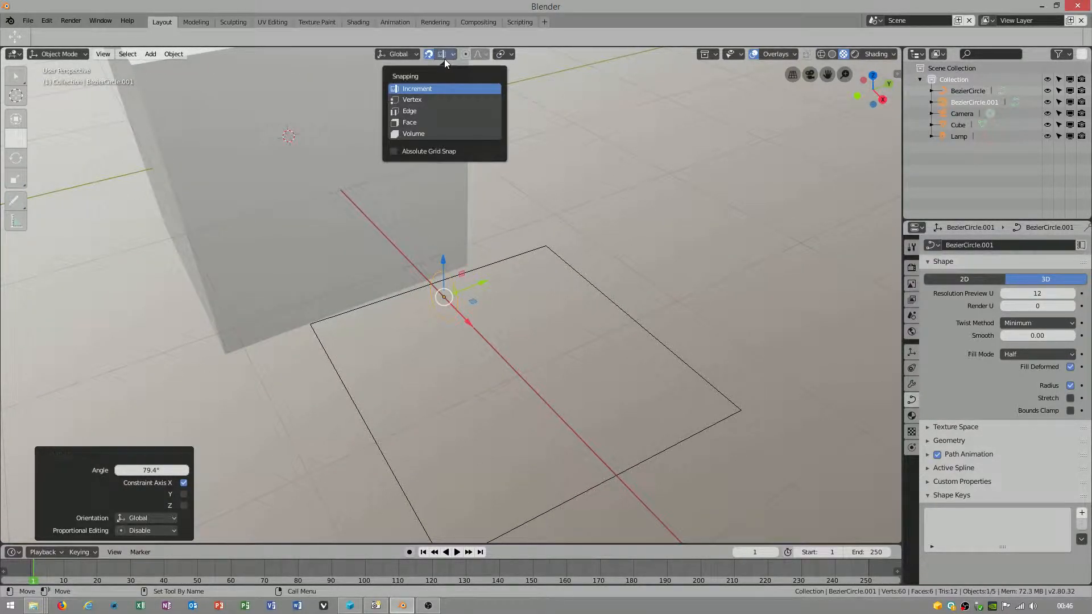
click(423, 95)
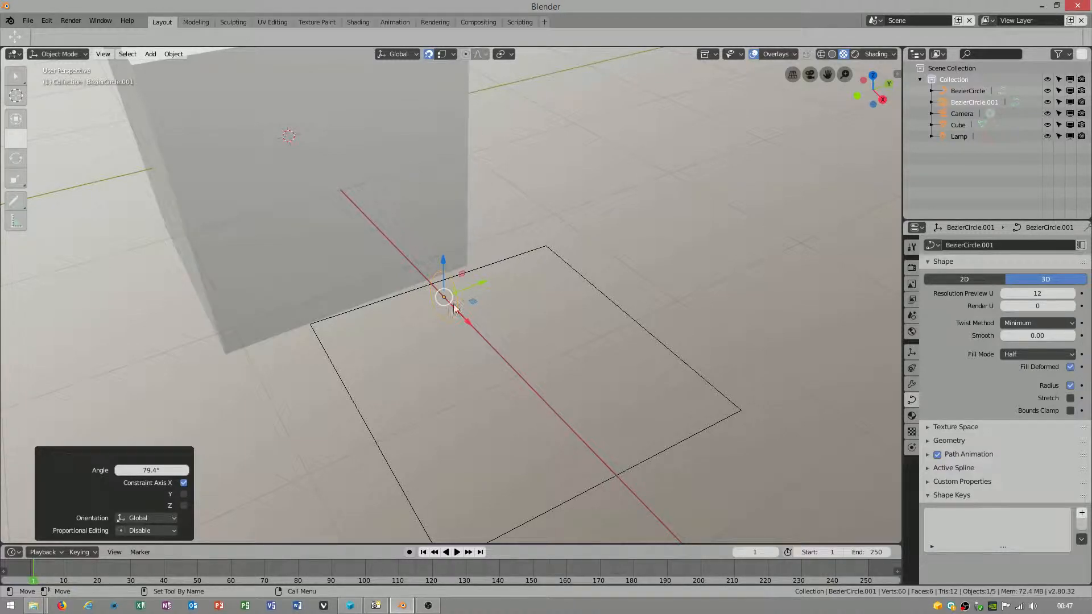
click(436, 303)
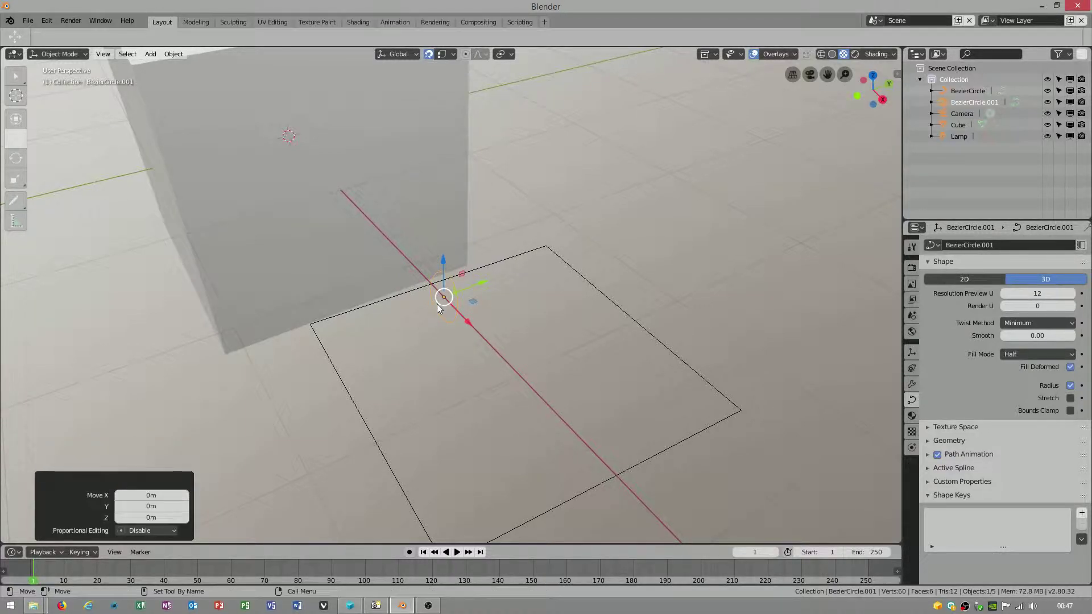
click(442, 55)
click(429, 163)
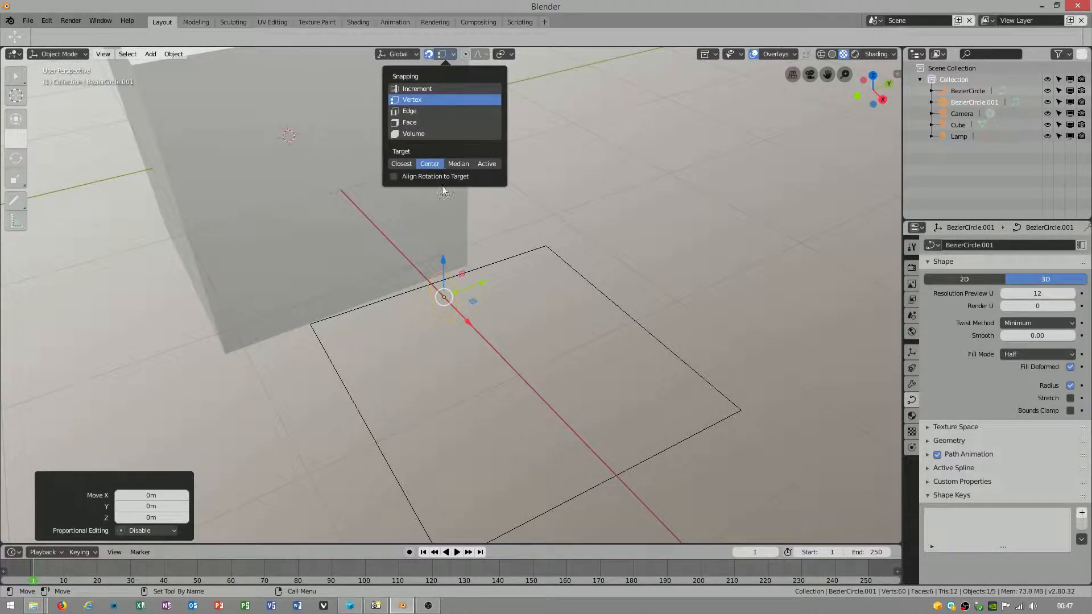
click(446, 316)
key(g)
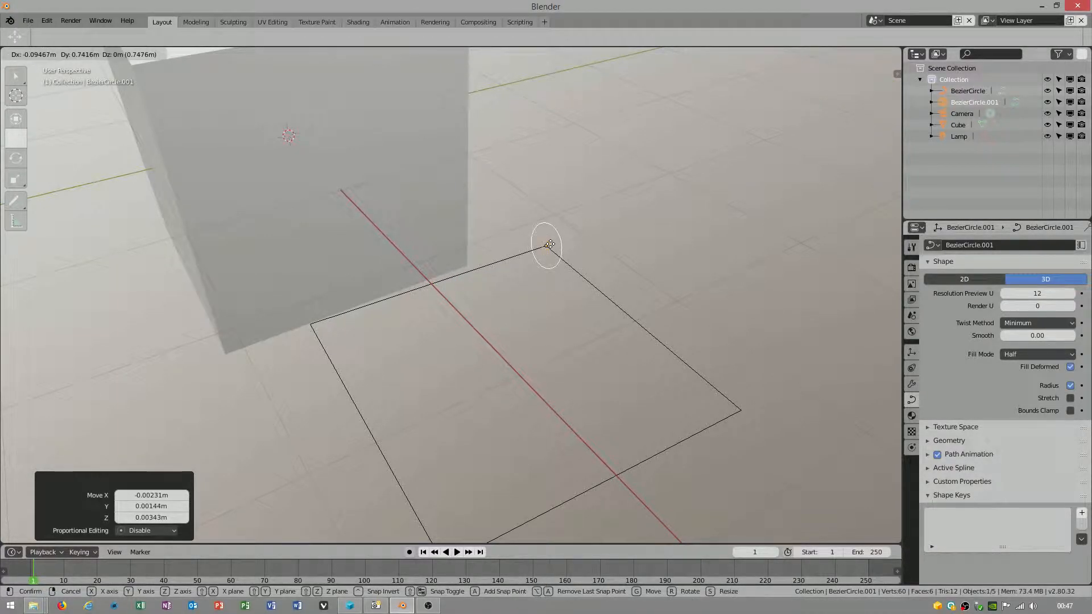
click(548, 245)
mouse_move(520, 353)
middle_down()
mouse_move(507, 399)
mouse_move(449, 335)
mouse_move(430, 354)
mouse_move(408, 306)
middle_up()
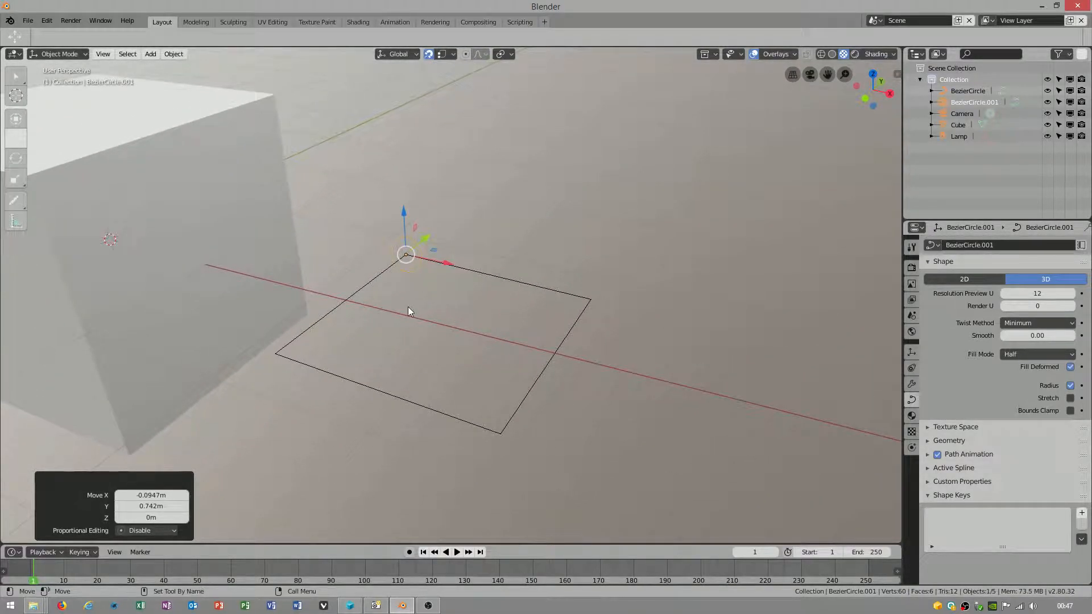
mouse_move(409, 307)
middle_down()
mouse_move(447, 342)
mouse_move(440, 280)
middle_up()
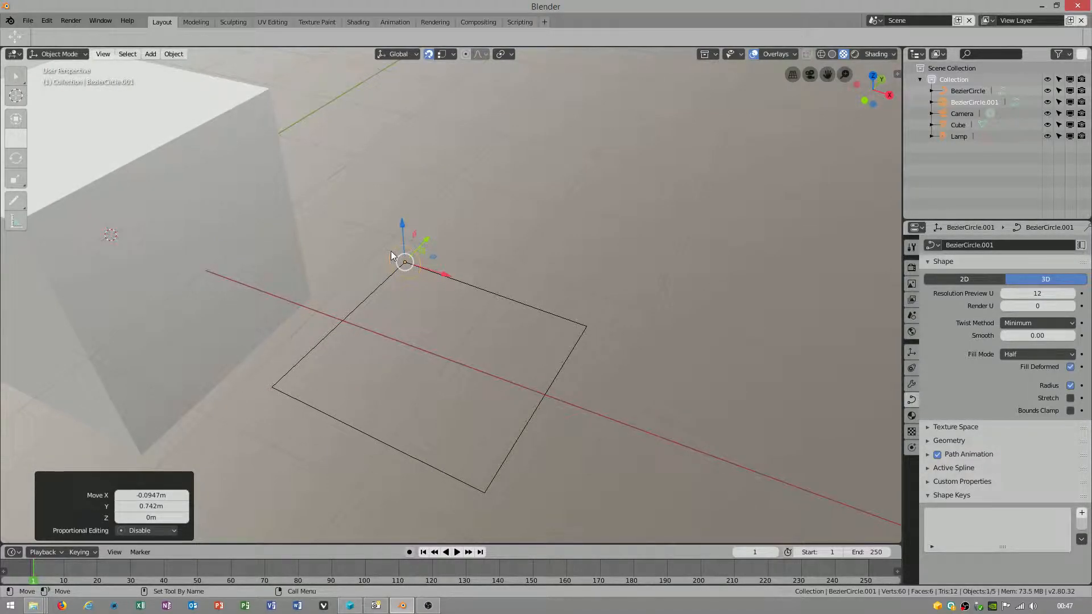
- Rename BezierCircle.001 to 'profile', then select the square rail curve in the viewport
double_click(964, 102)
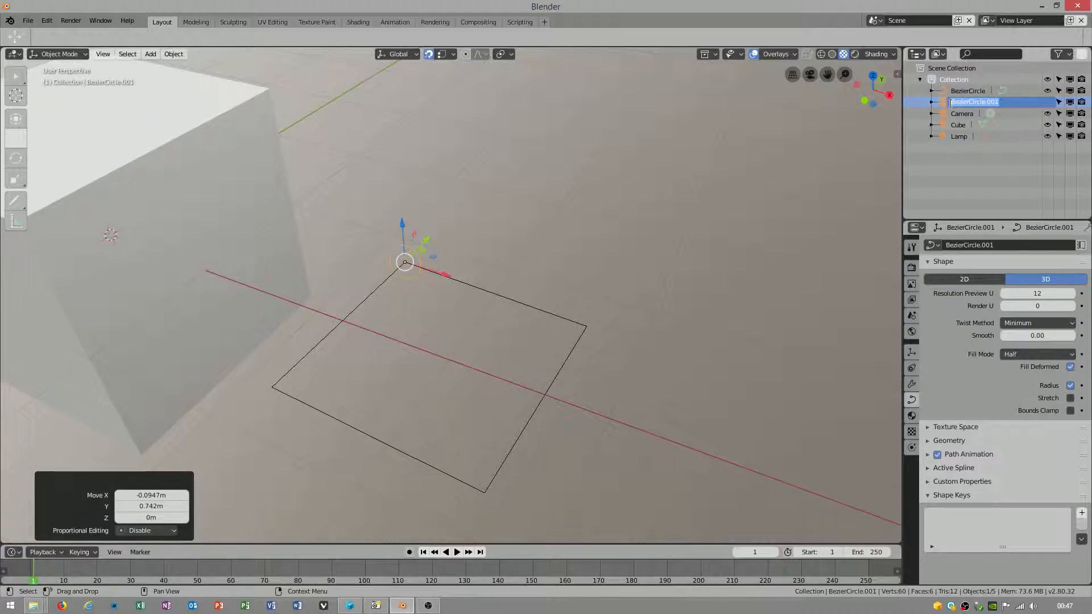
text(Pl)
text(ofil)
text(e)
key(Return)
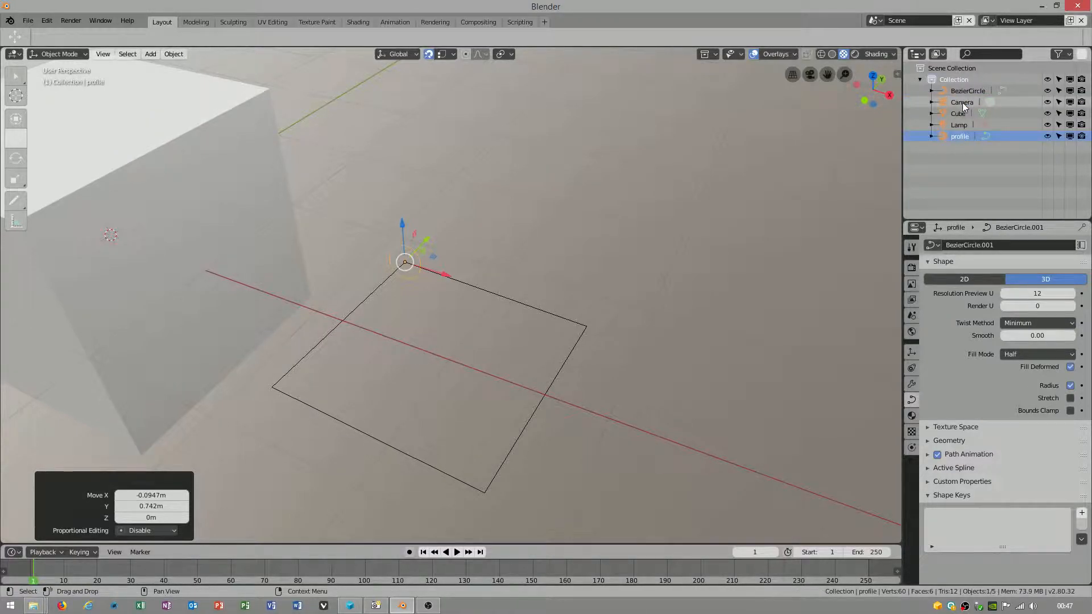
click(527, 298)
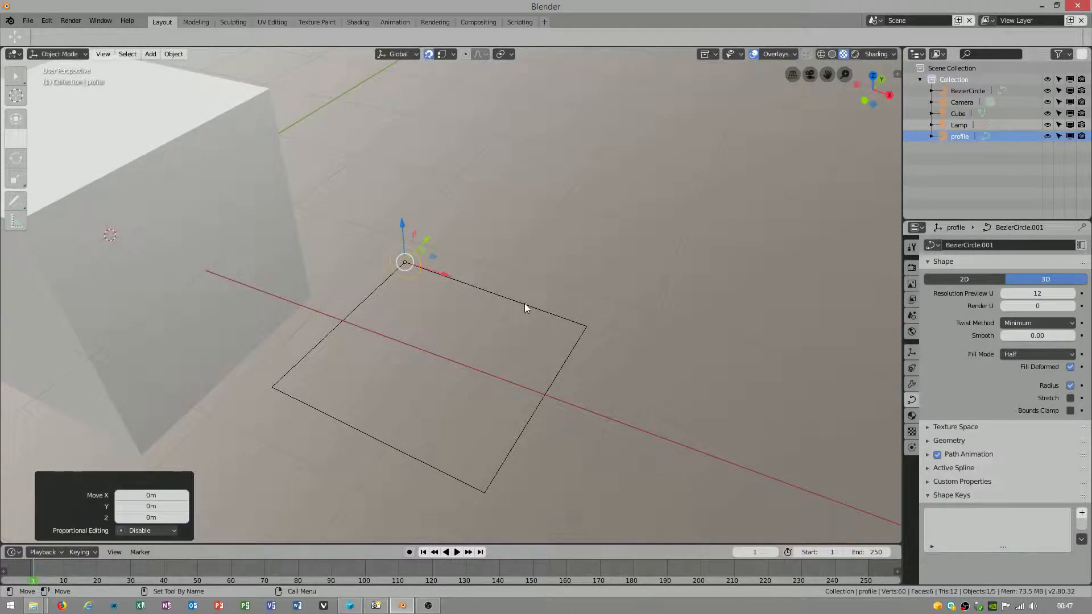
click(390, 252)
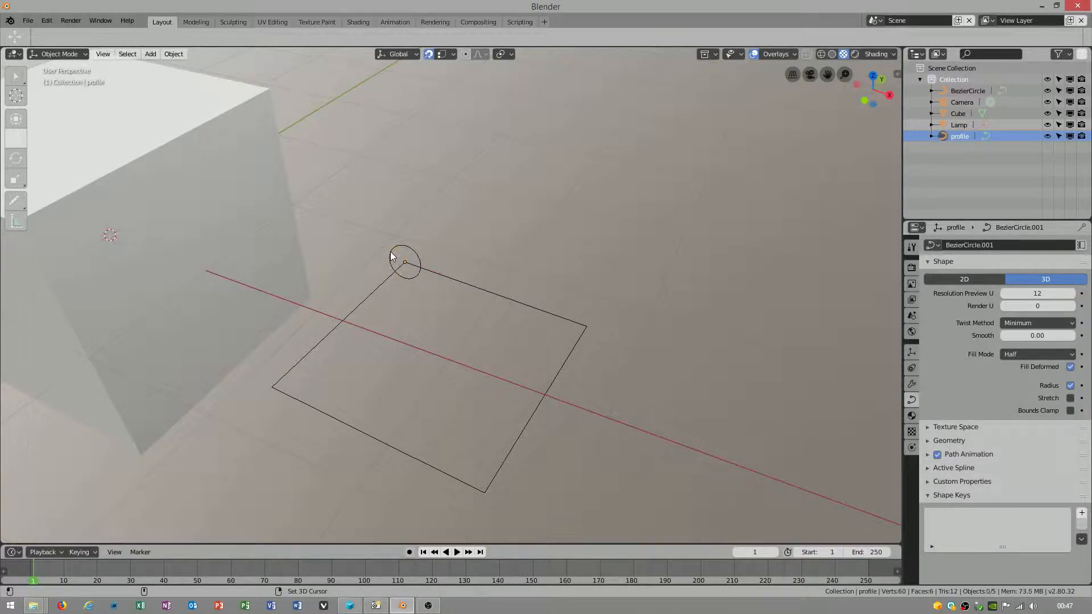
click(431, 272)
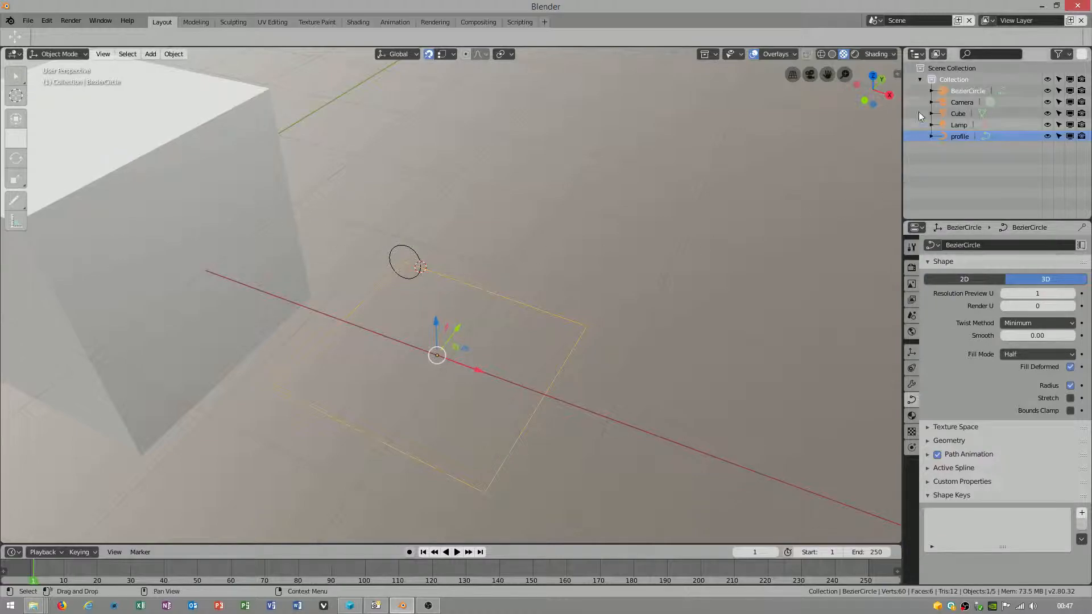
- Rename the square curve to 'rail' and set its Geometry Bevel object to 'profile', making a tube frame
double_click(967, 91)
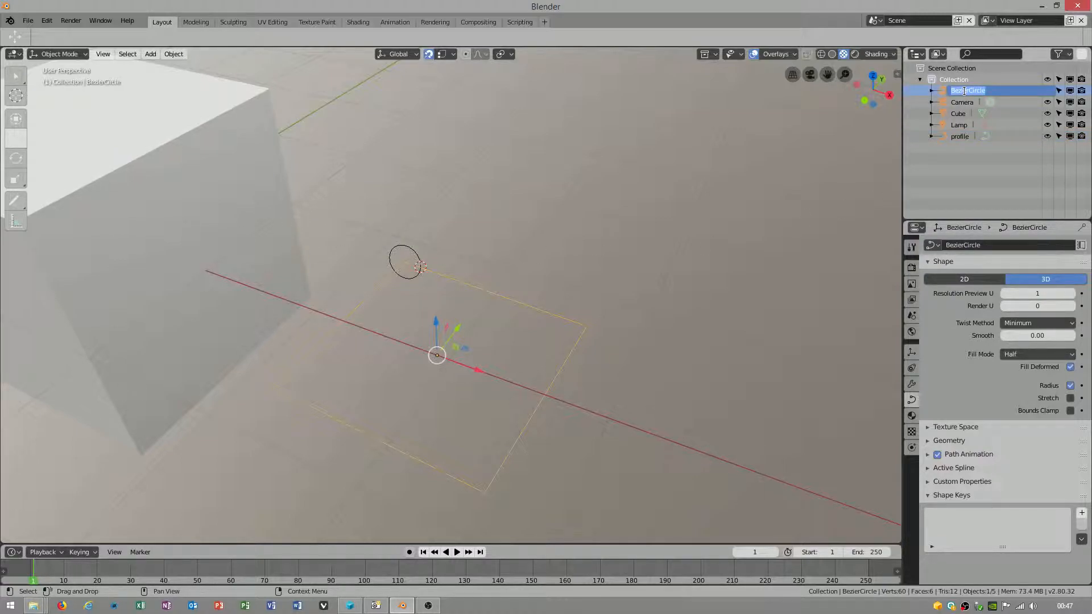
text(rail)
key(Return)
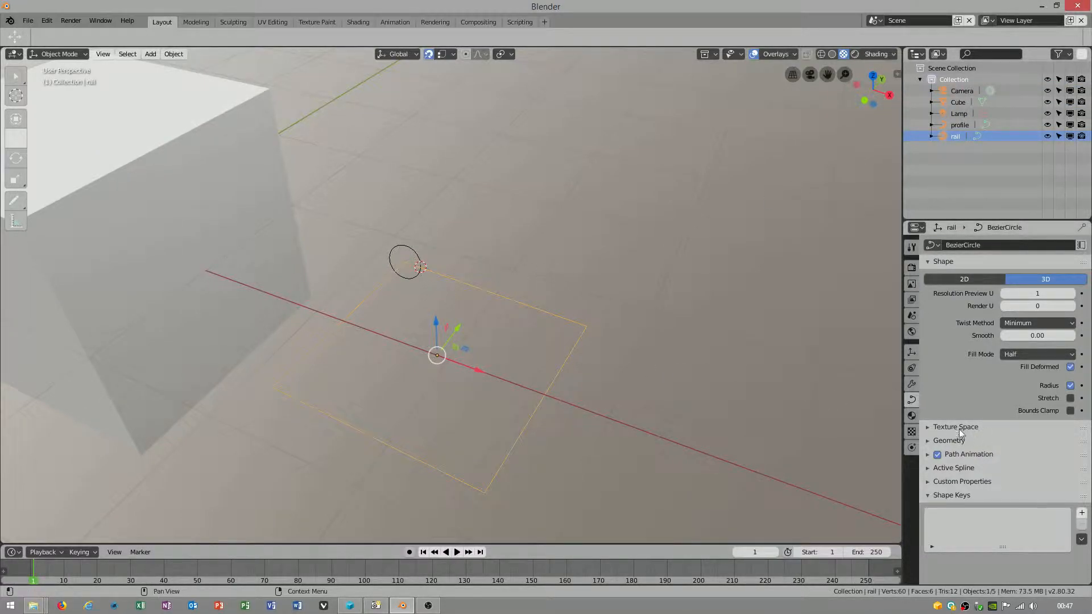
click(926, 467)
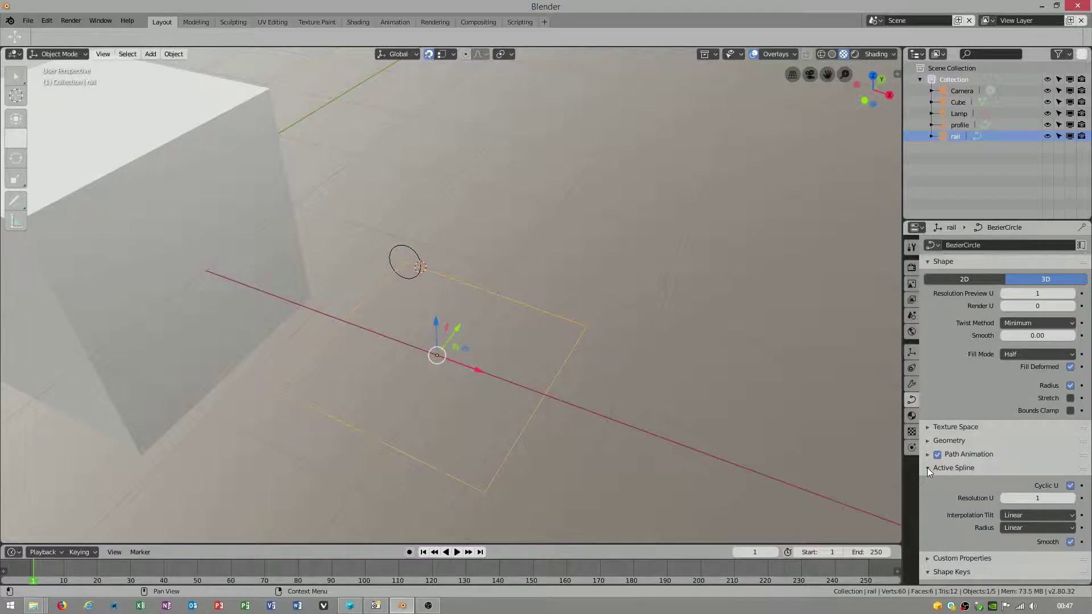
scroll(944, 483, down, 2)
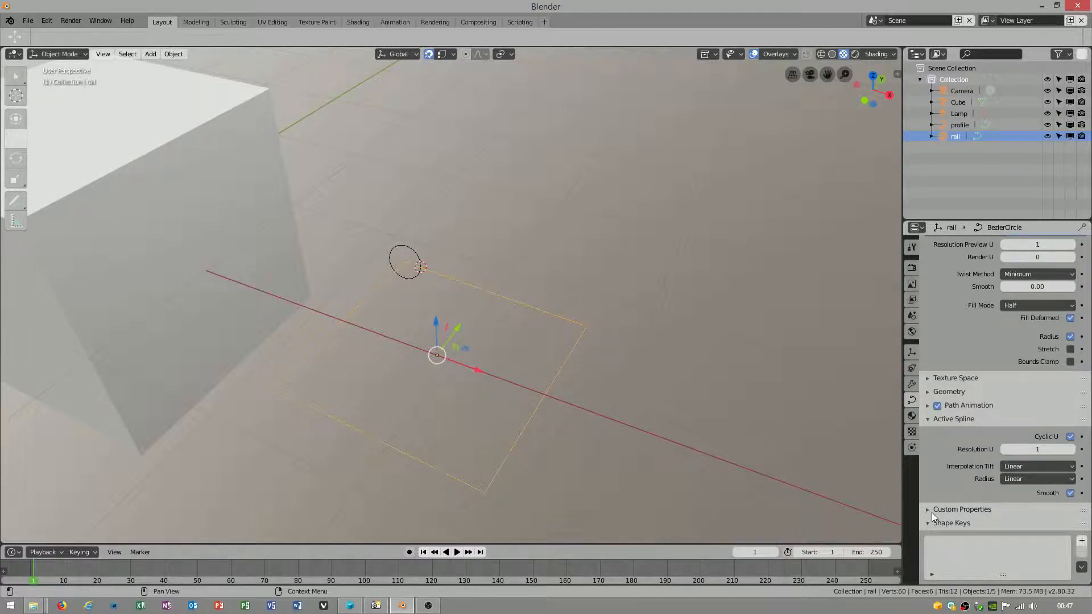
click(929, 391)
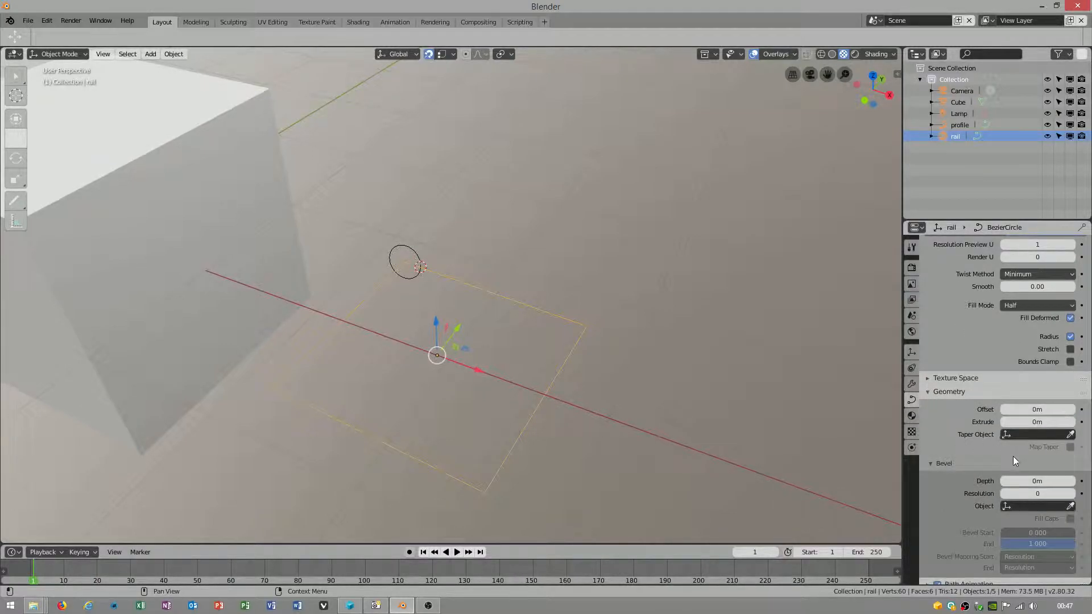
click(1036, 506)
click(975, 389)
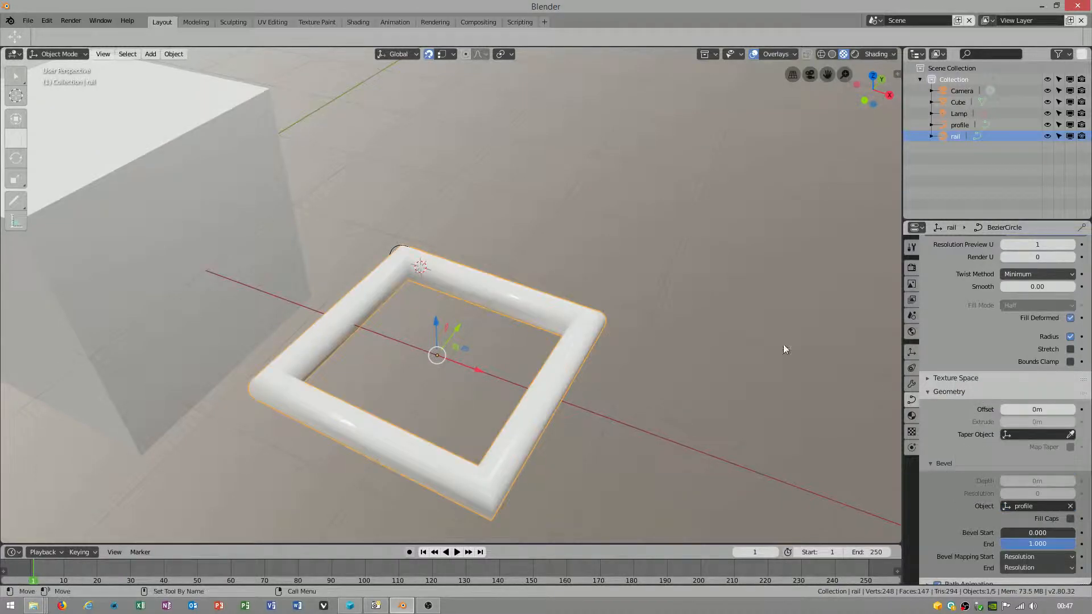
- Inspect the tube frame, cancel a stray grab of the rail, and reach the Object menu's Convert options
click(533, 311)
scroll(514, 406, up, 2)
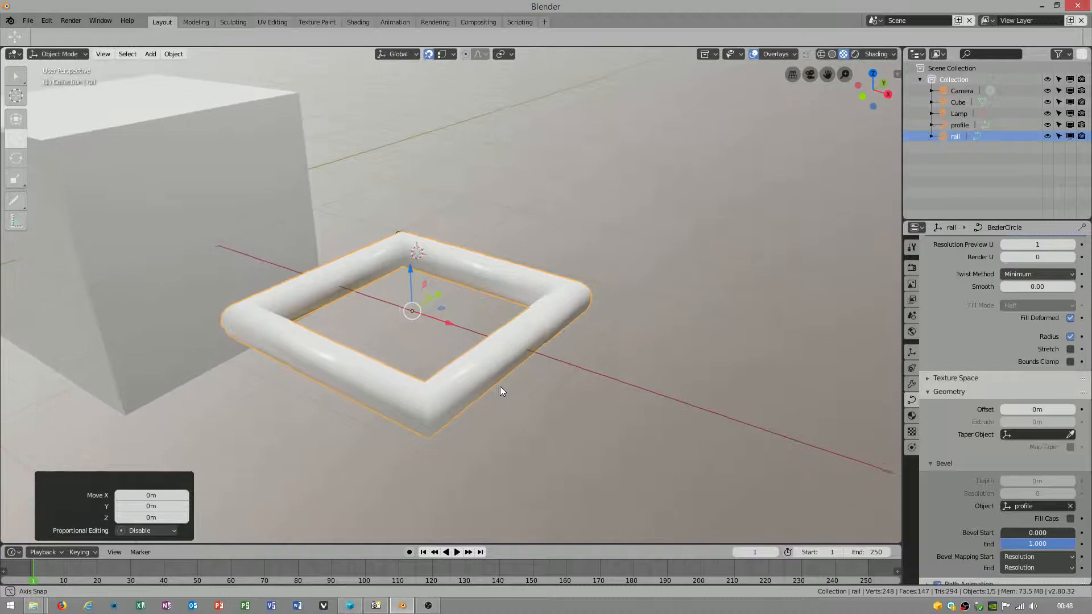
mouse_move(499, 386)
middle_down()
mouse_move(525, 298)
mouse_move(430, 274)
middle_up()
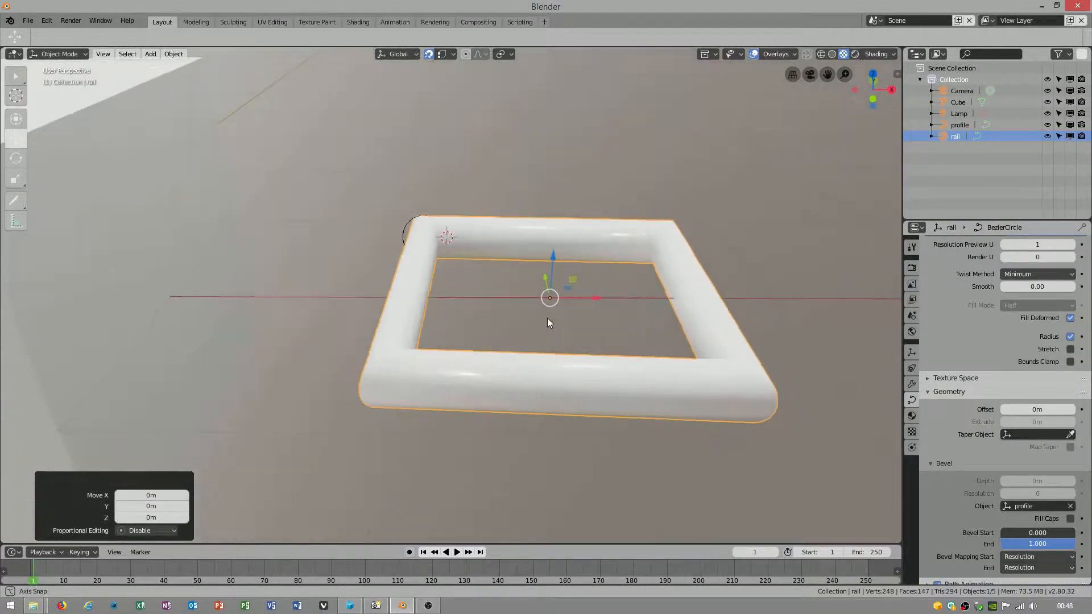
key(g)
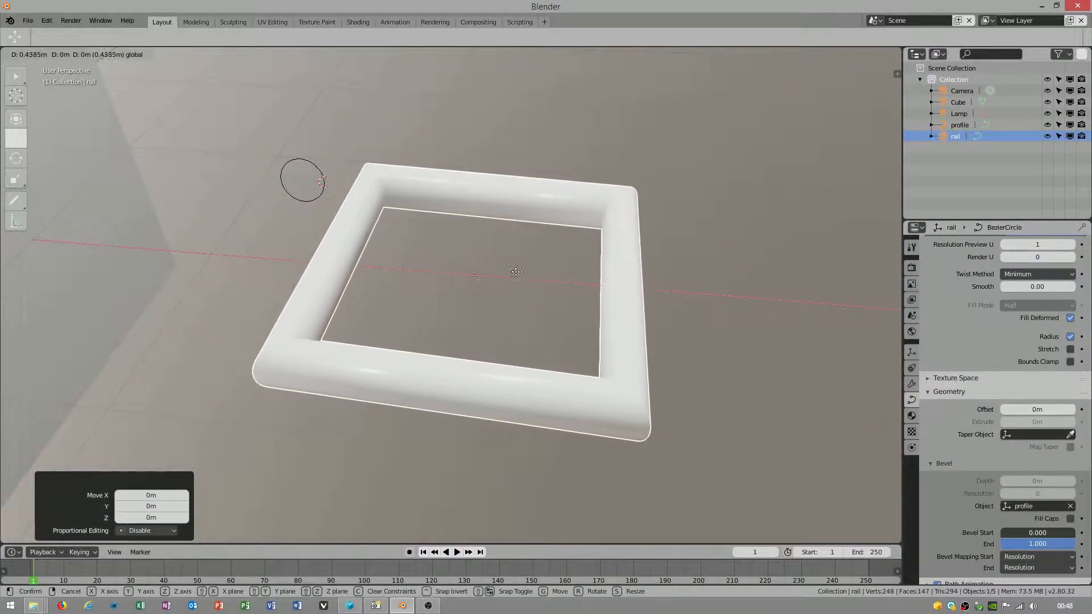
click(327, 199)
key(g)
key(Escape)
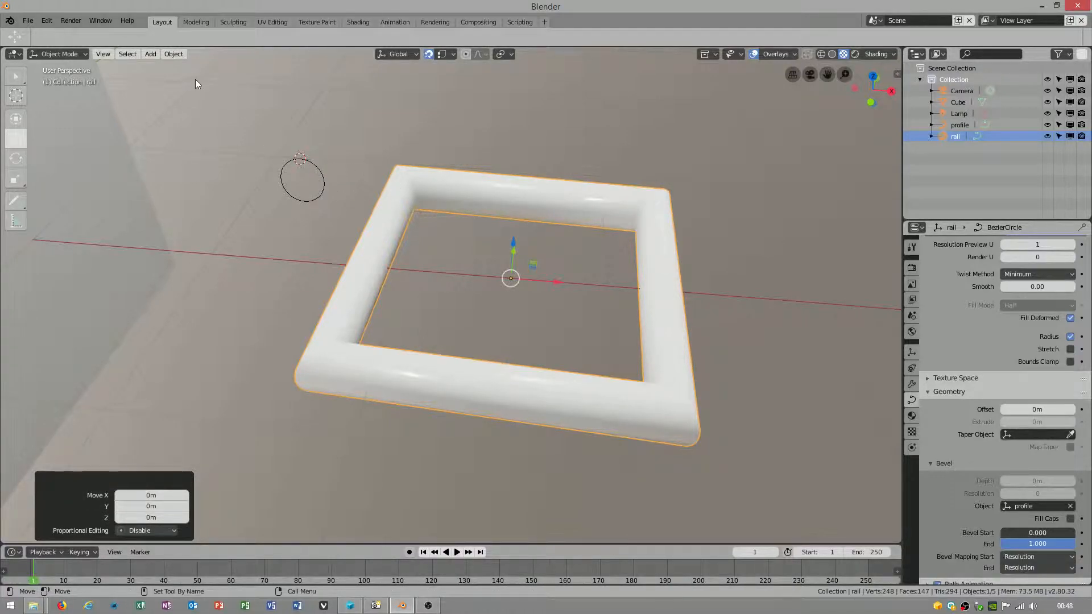
click(173, 53)
mouse_move(193, 353)
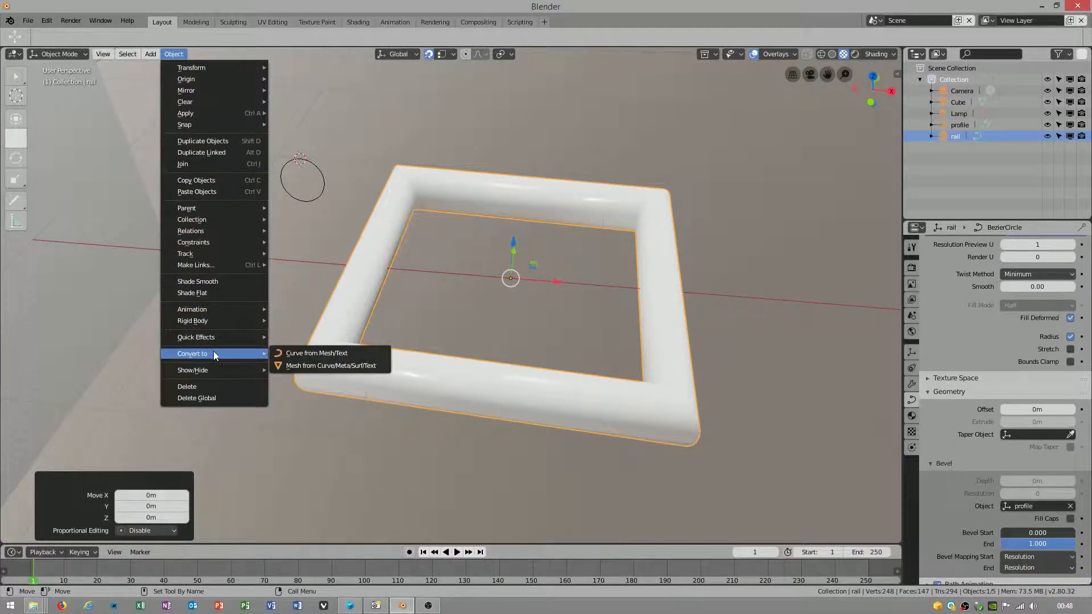
- Convert the rail to a mesh with Keep Original enabled and move the copy aside from the curve
click(322, 366)
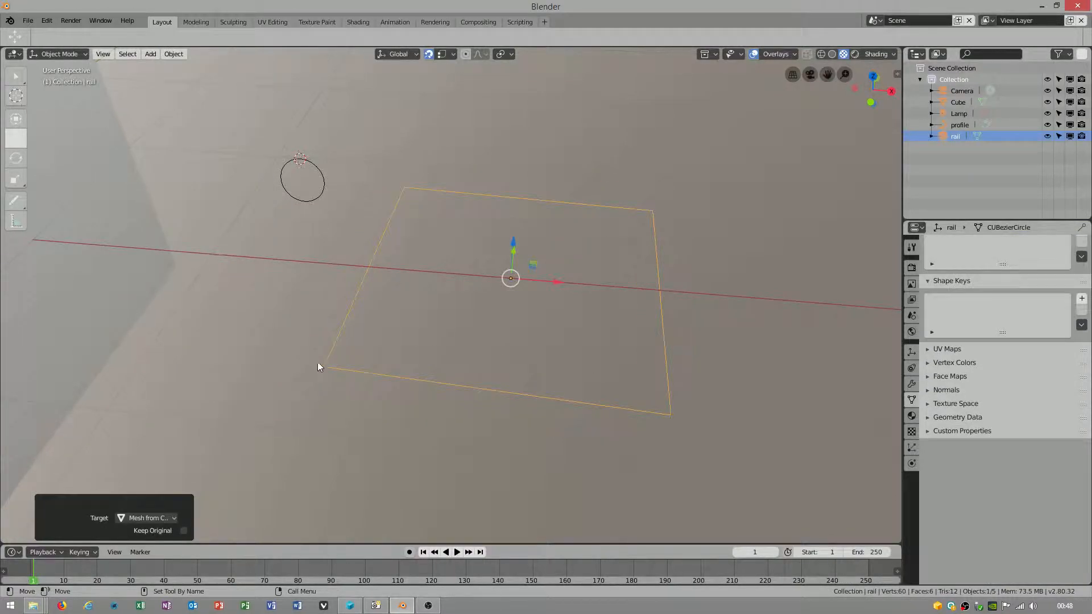
click(183, 531)
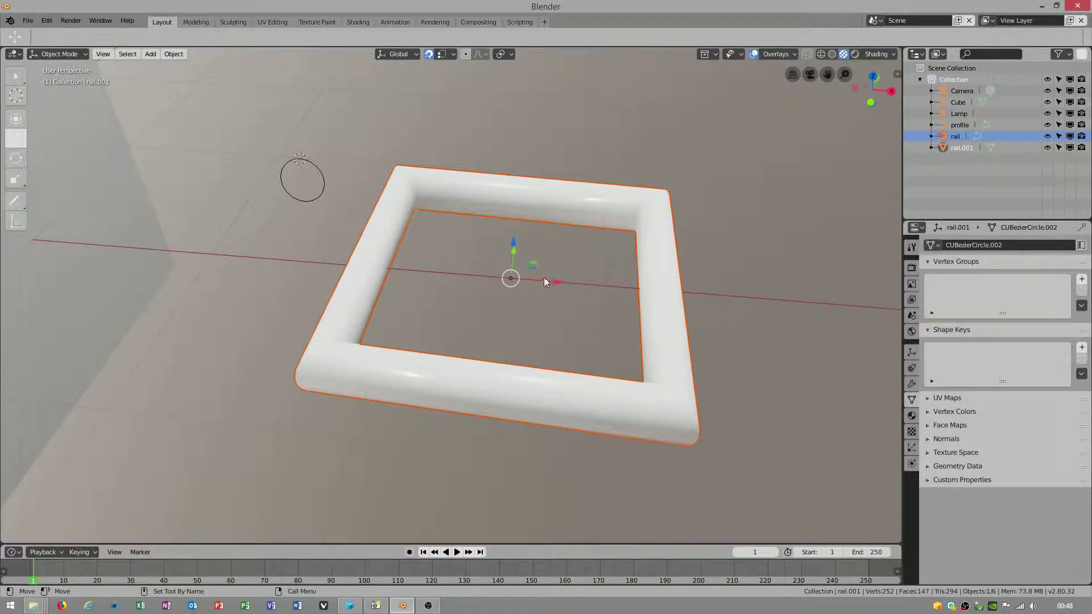
key(g)
click(708, 294)
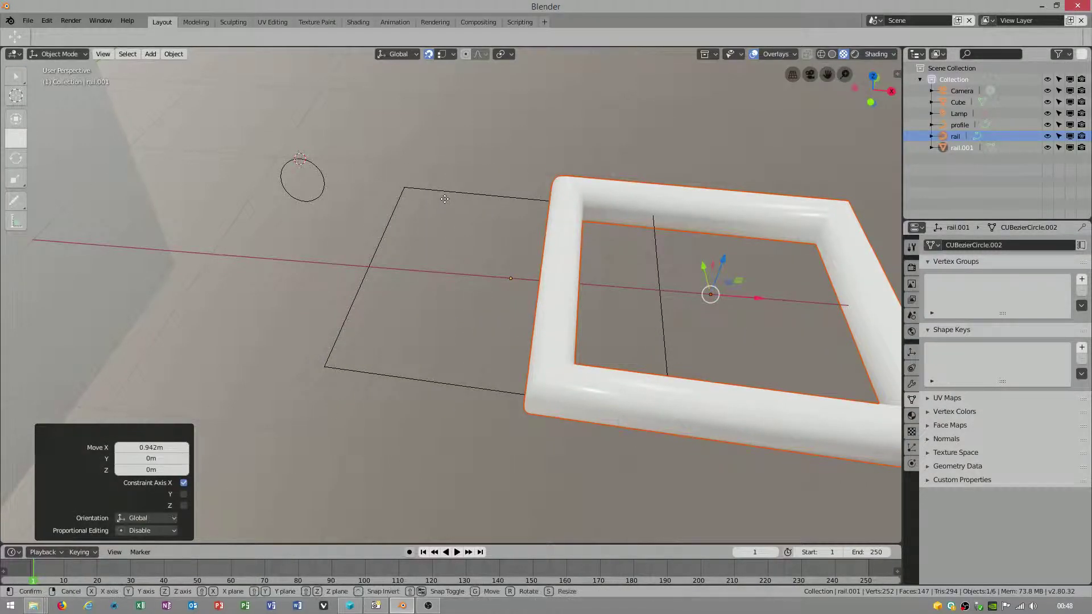
click(579, 201)
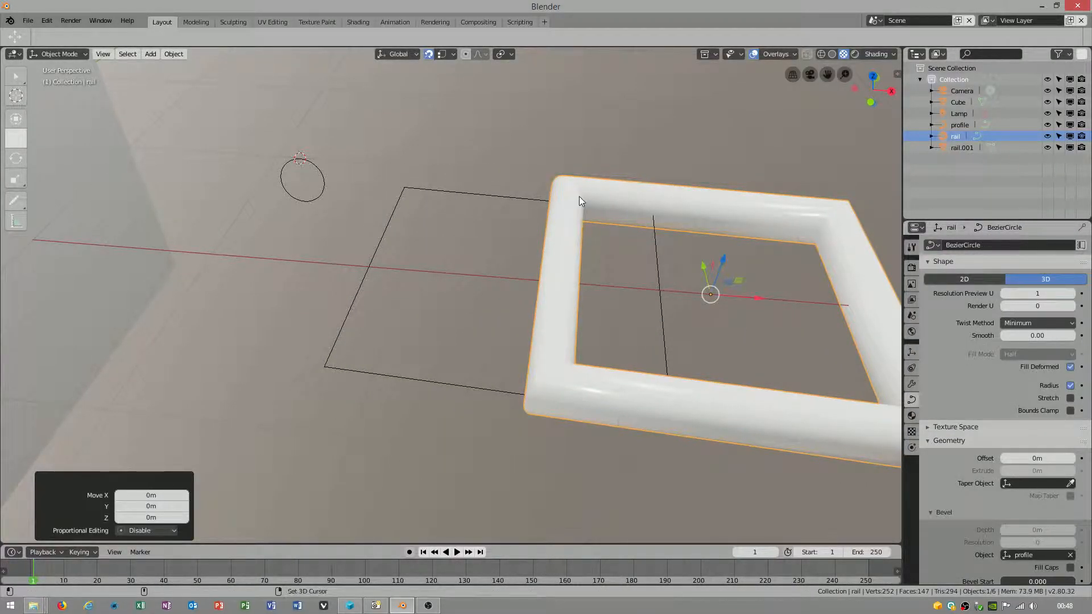
- Move the converted rail.001 mesh -0.813 m along X, left of the tube frame
click(475, 193)
scroll(497, 256, down, 3)
key(g)
key(x)
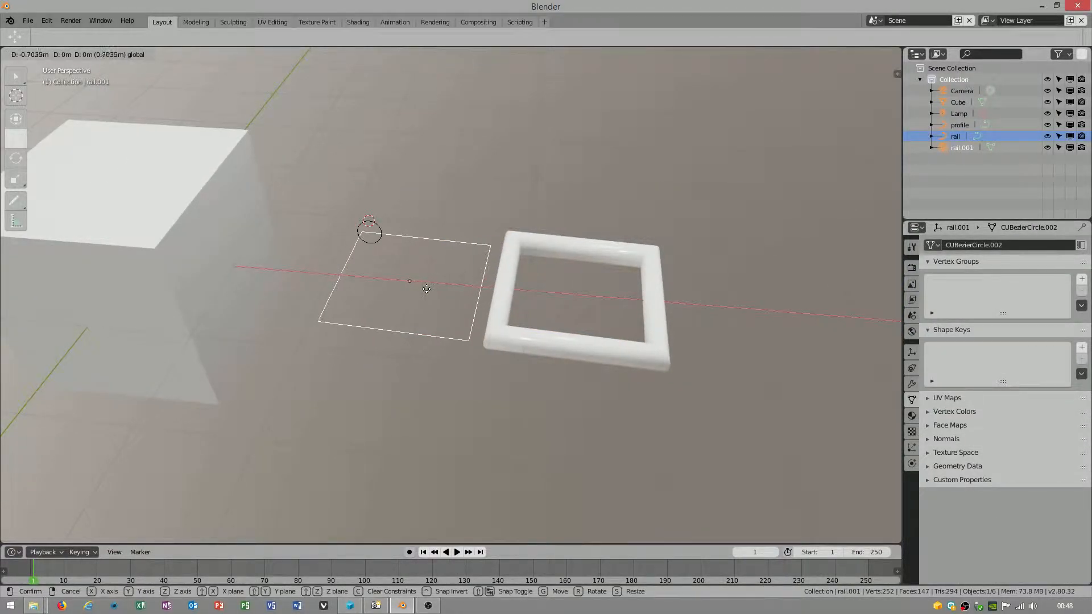
click(428, 289)
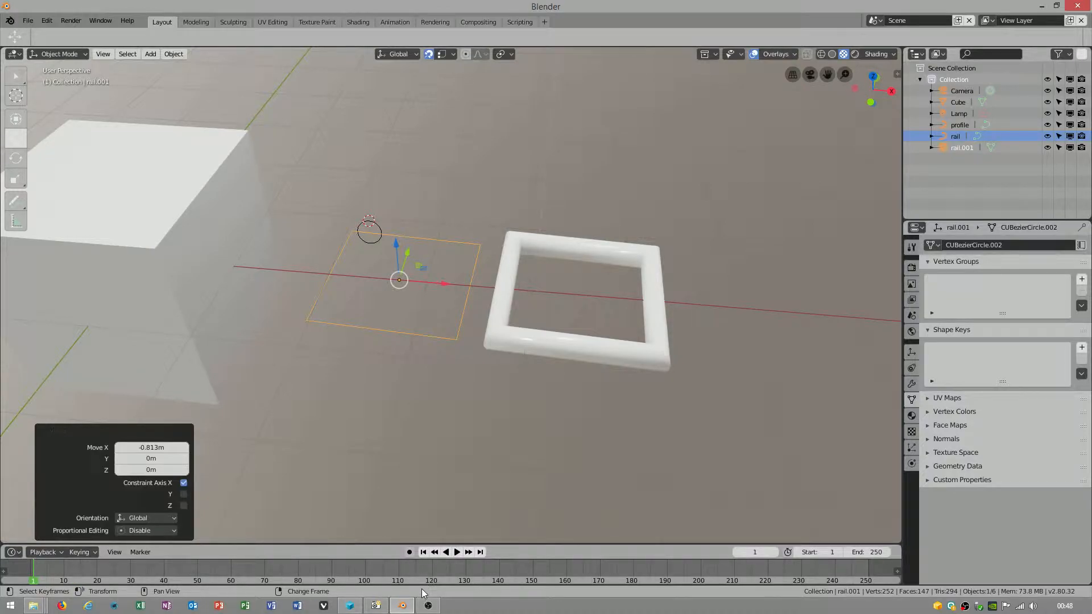
- Orbit to inspect the frame and make the original rail tube curve the active object
middle_drag(484, 332, 494, 373)
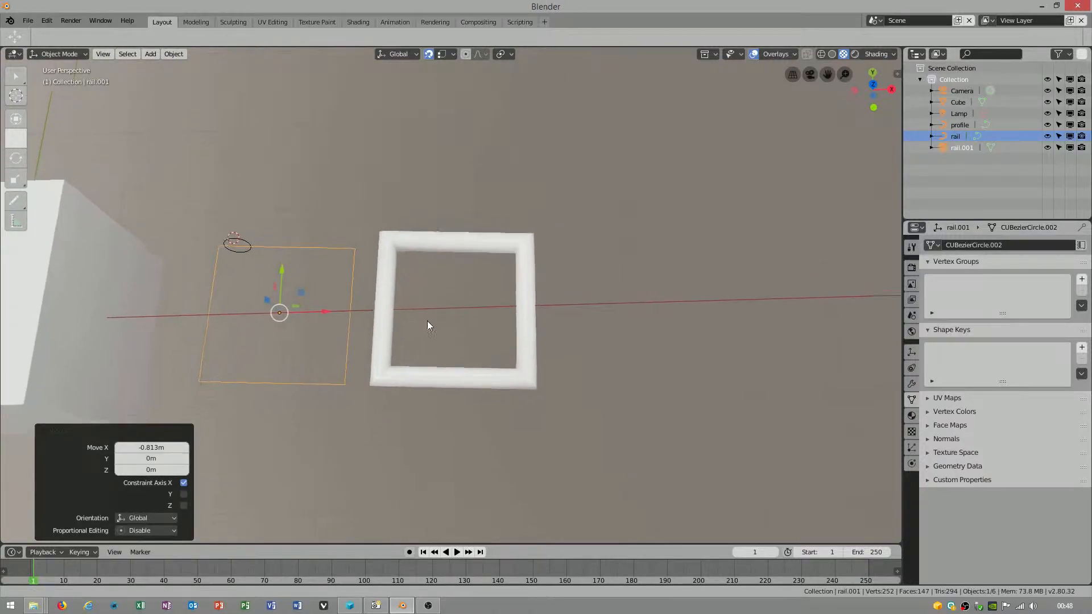
scroll(481, 320, up, 3)
middle_drag(604, 281, 569, 354)
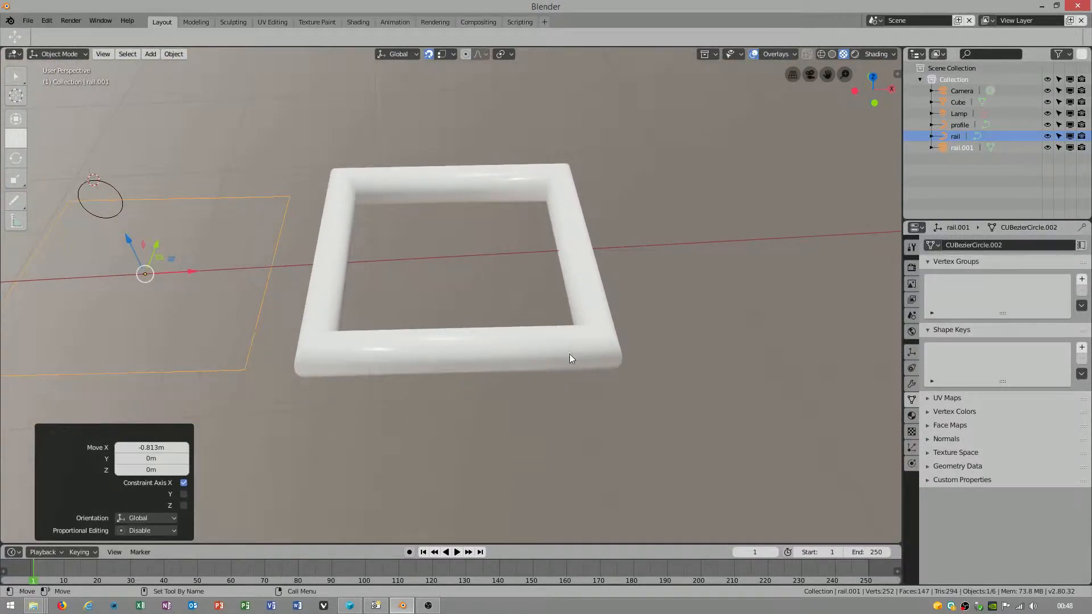
click(258, 322)
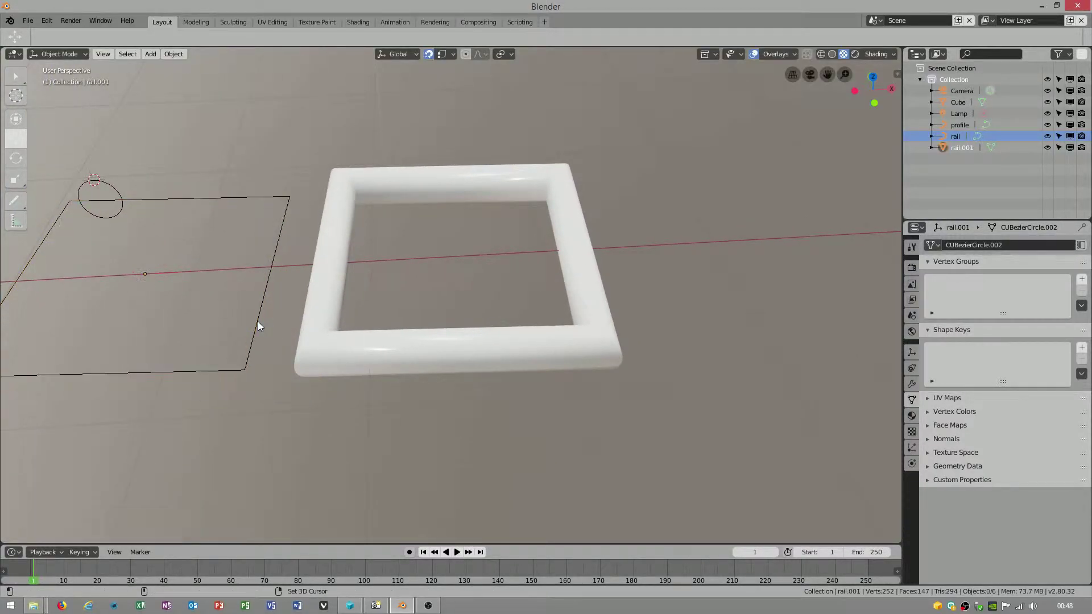
click(344, 339)
mouse_move(345, 338)
middle_down()
mouse_move(406, 433)
mouse_move(407, 417)
middle_up()
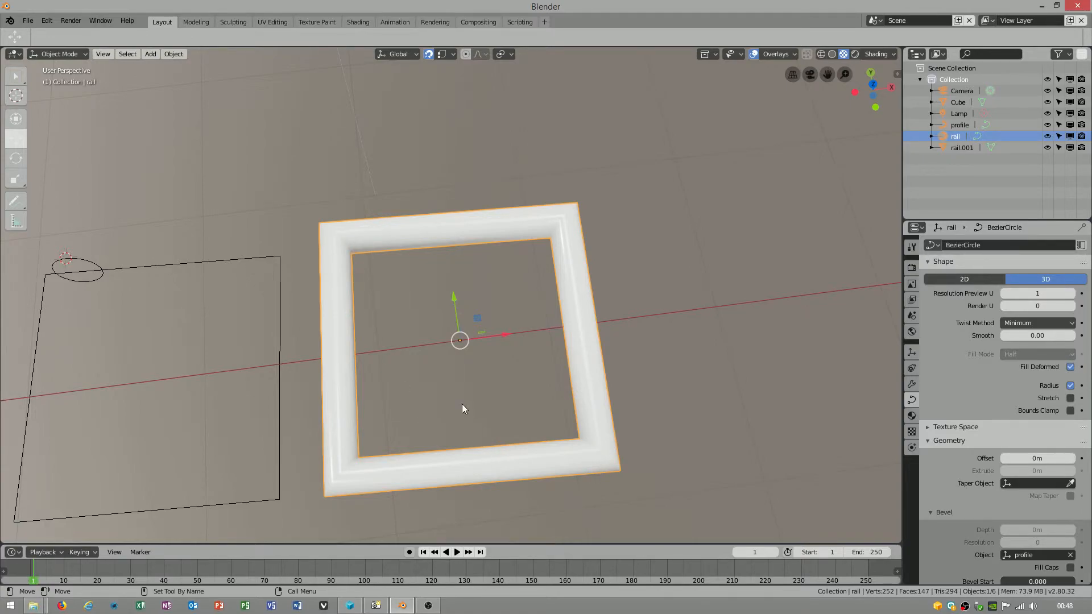
click(428, 606)
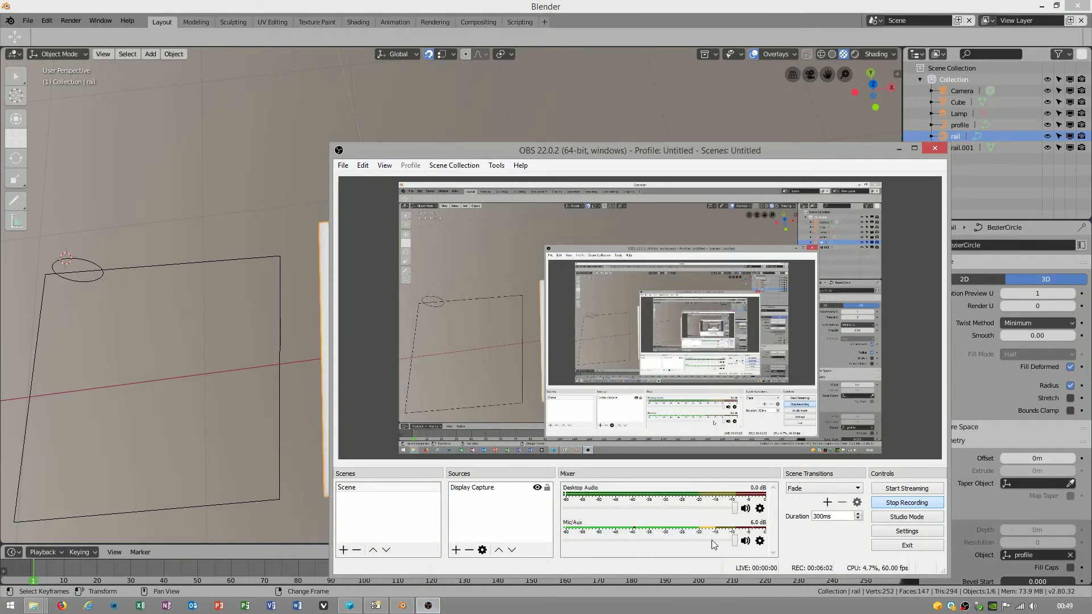